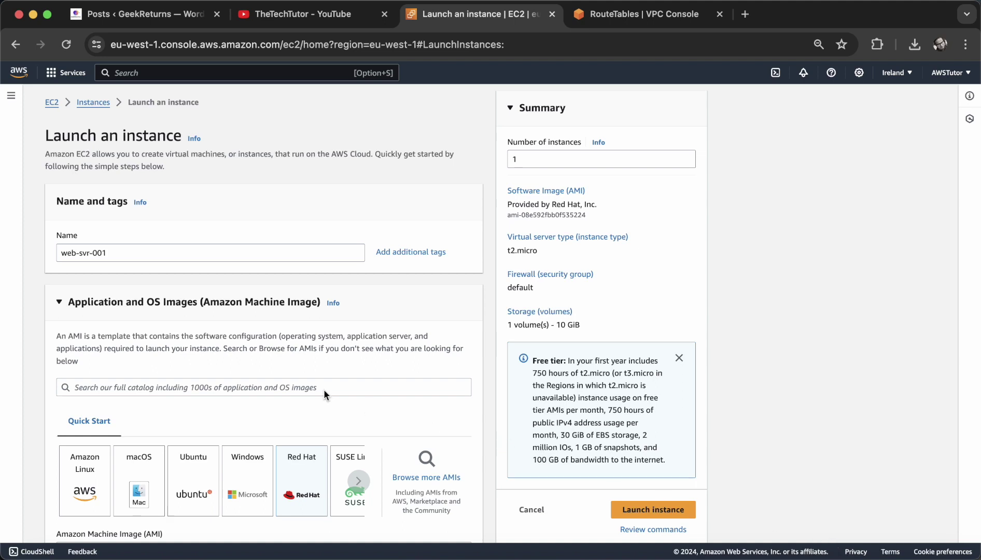
# Choose Ubuntu as the instance's machine image and accept the resulting changes to the current settings
pyautogui.scroll(-3, 324, 388)
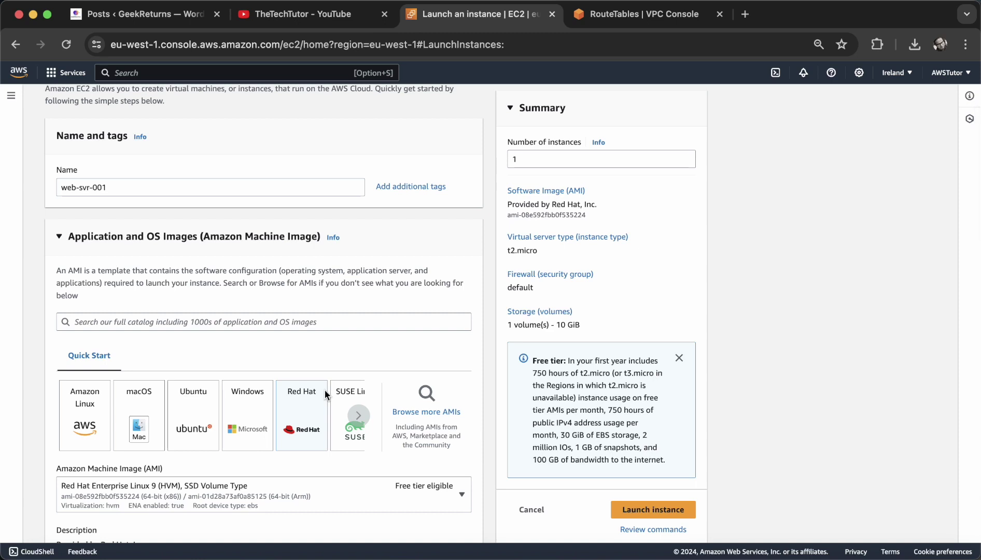
pyautogui.scroll(1, 324, 388)
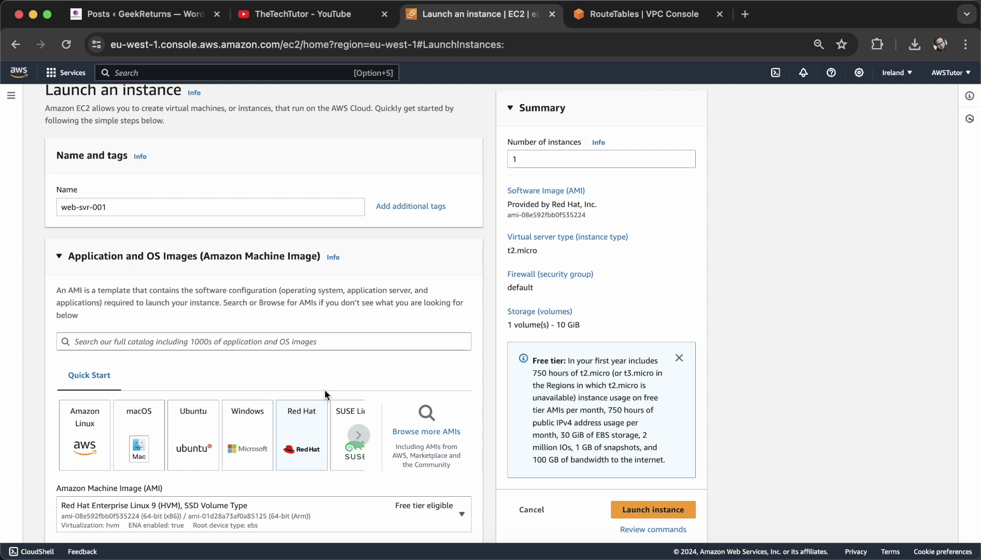
pyautogui.scroll(-2, 324, 393)
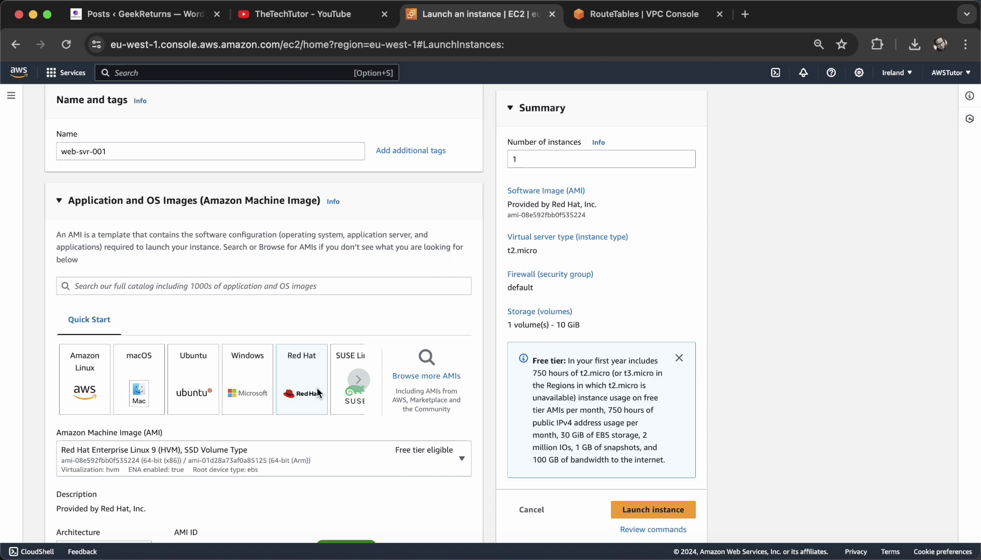
pyautogui.scroll(-3, 264, 357)
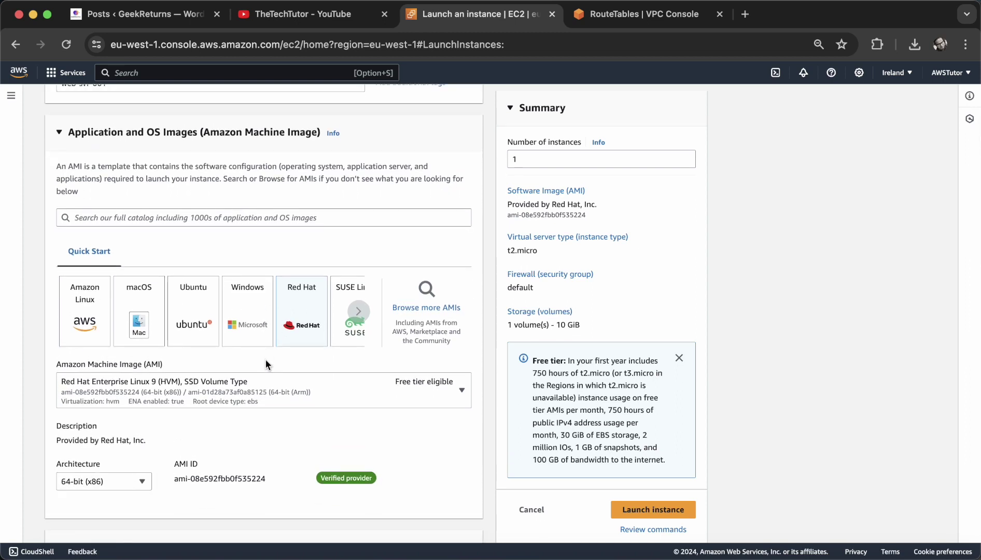
pyautogui.click(184, 331)
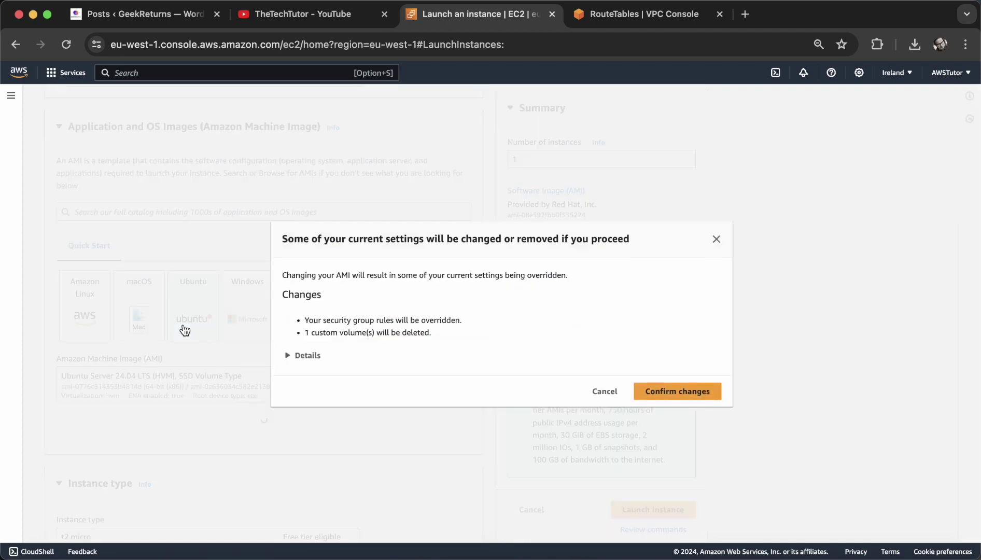
pyautogui.click(699, 392)
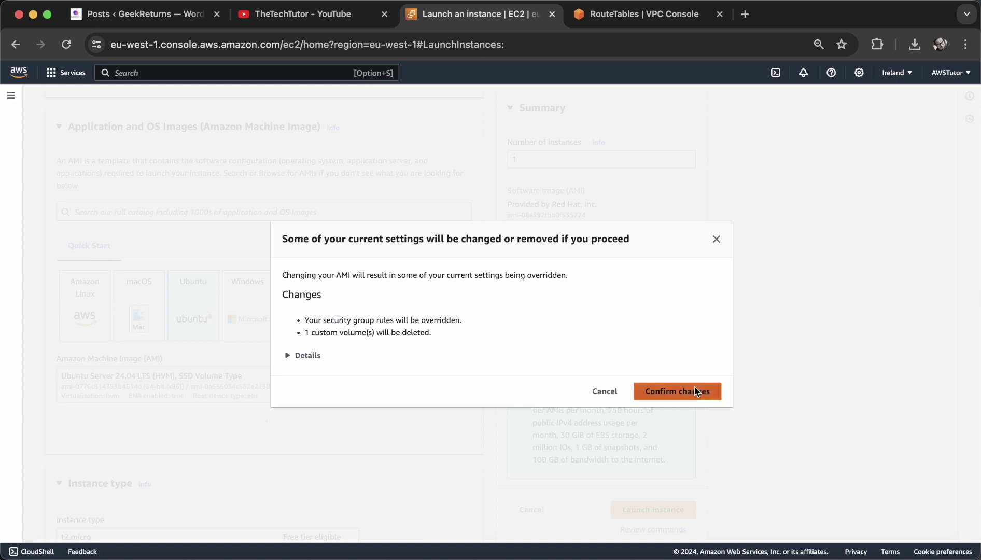
# Select my-first-key-pair as the login key pair for the instance
pyautogui.scroll(-2, 318, 348)
pyautogui.scroll(-1, 318, 347)
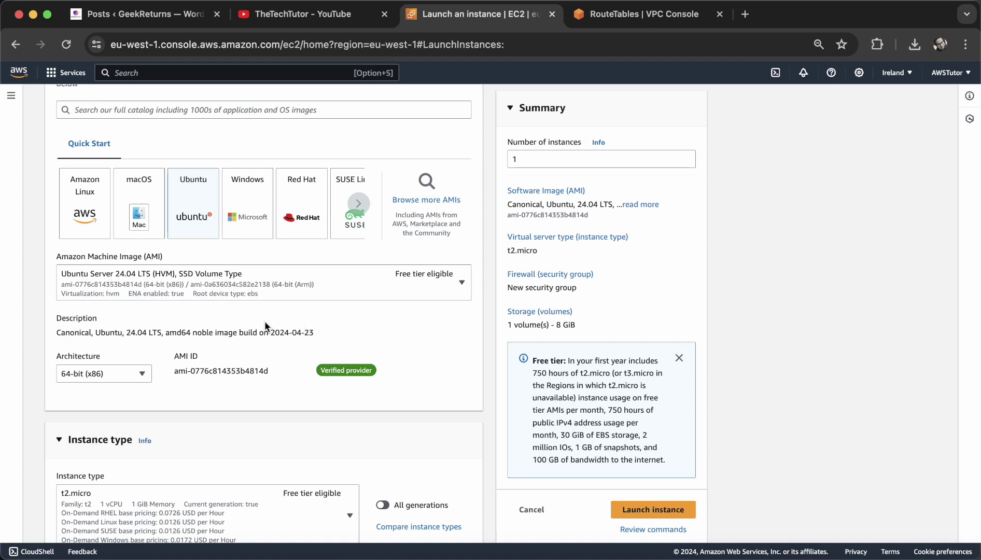
pyautogui.scroll(-5, 265, 325)
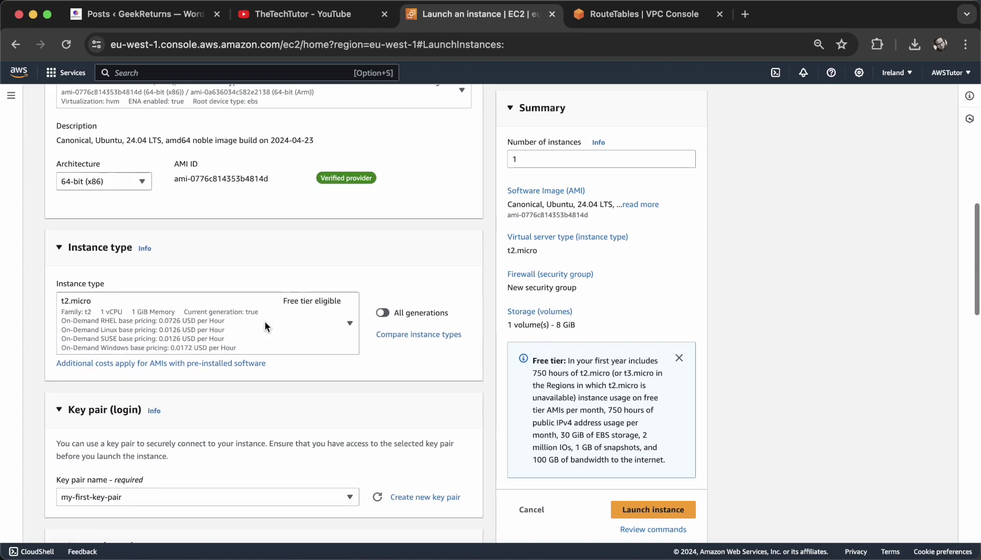
pyautogui.scroll(-1, 264, 321)
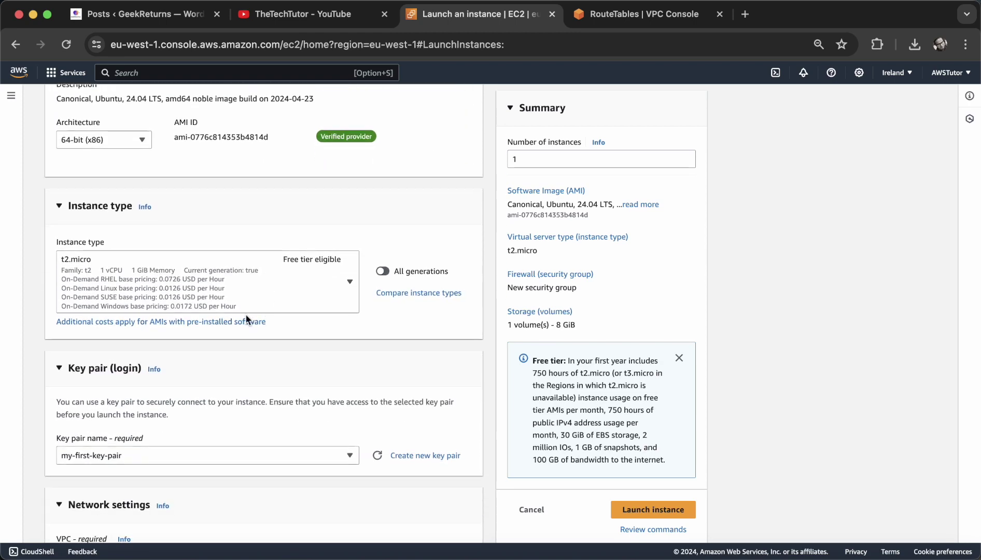
pyautogui.scroll(-6, 246, 315)
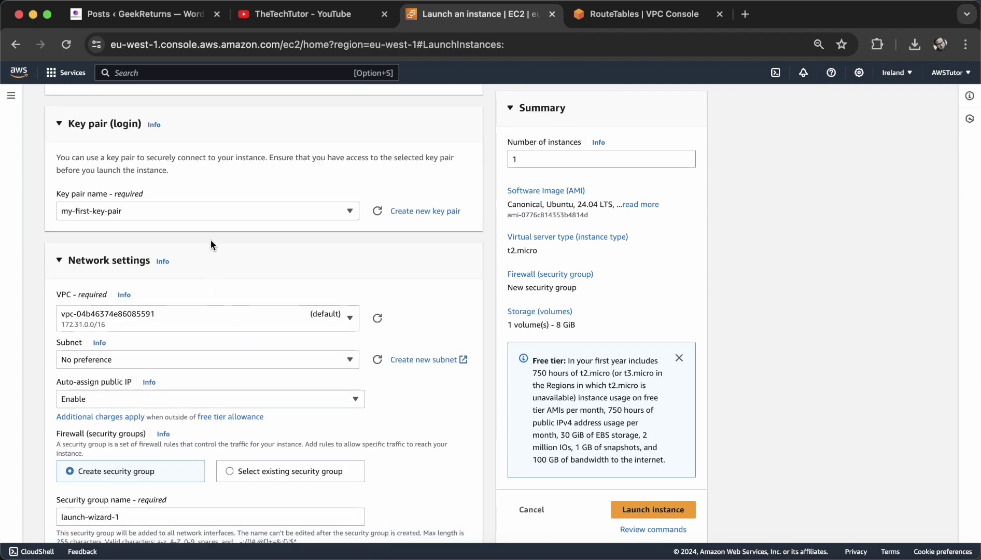
pyautogui.click(205, 211)
pyautogui.click(199, 264)
# Place the instance in the app-vpc network and its app-subnet-01 subnet
pyautogui.scroll(-3, 200, 267)
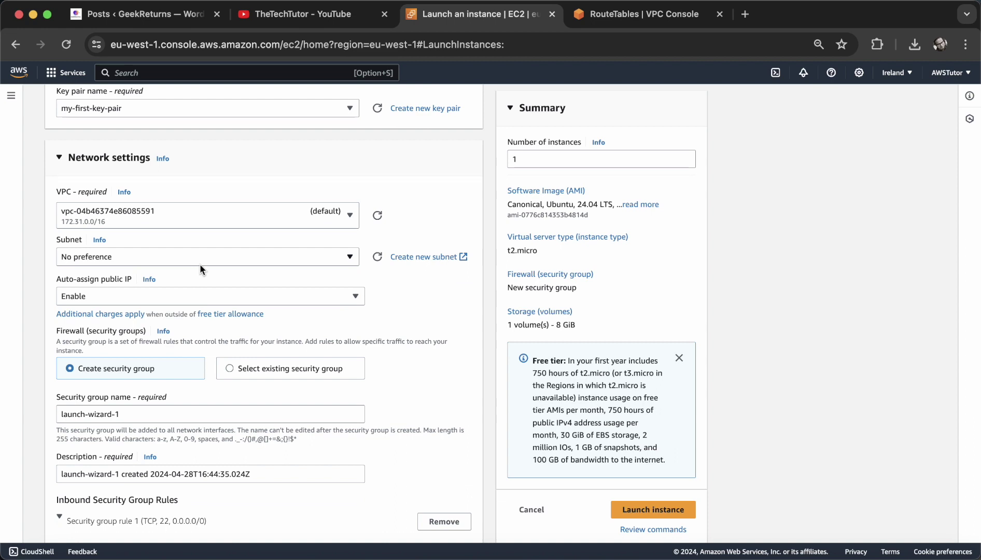
pyautogui.click(236, 224)
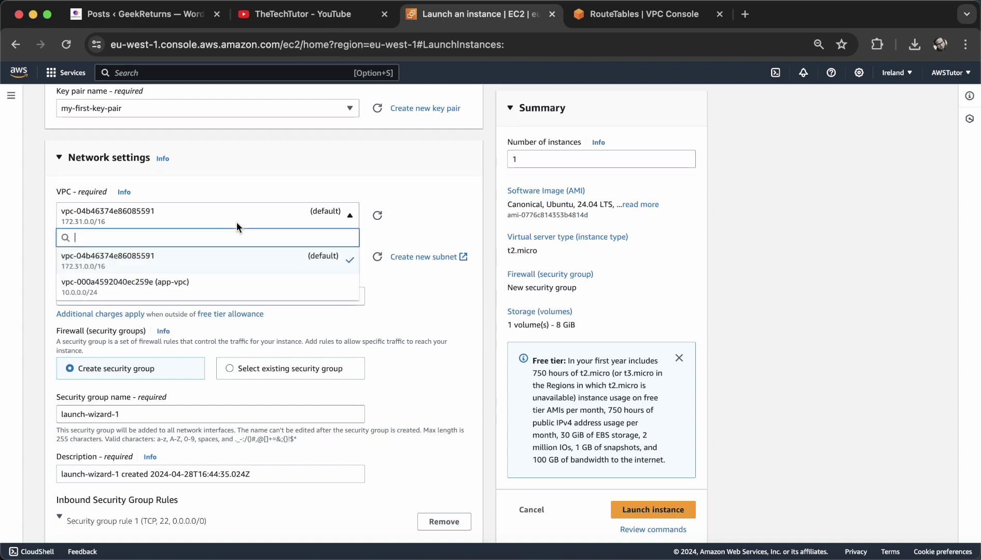
pyautogui.click(230, 276)
pyautogui.scroll(-1, 227, 274)
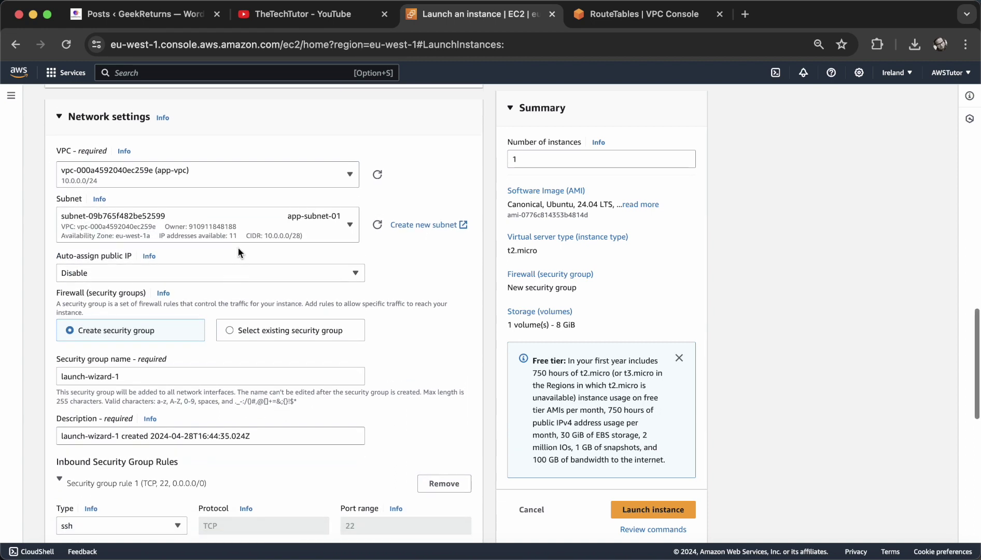
pyautogui.click(239, 235)
pyautogui.click(227, 274)
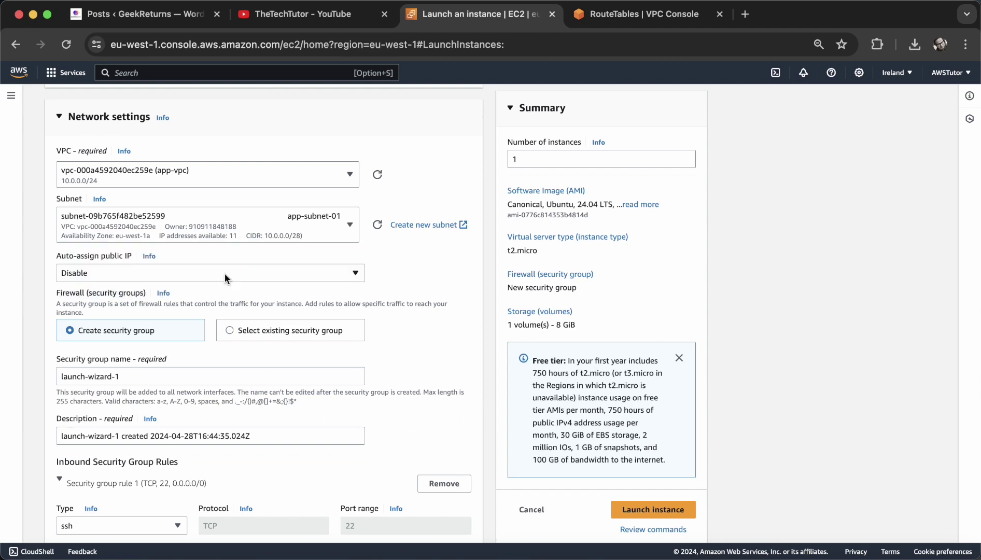
# Enable auto-assignment of a public IP for the instance
pyautogui.scroll(-1, 225, 273)
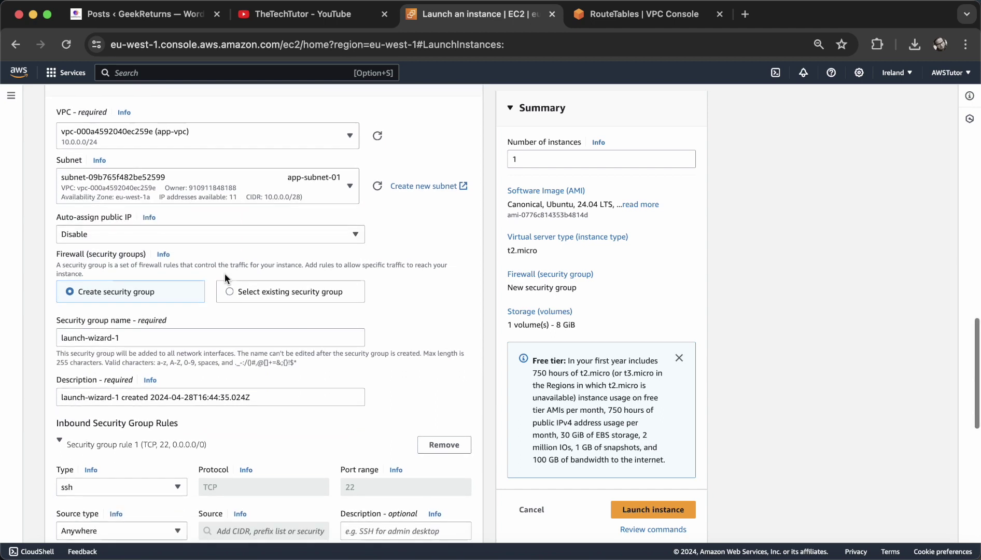
pyautogui.click(194, 240)
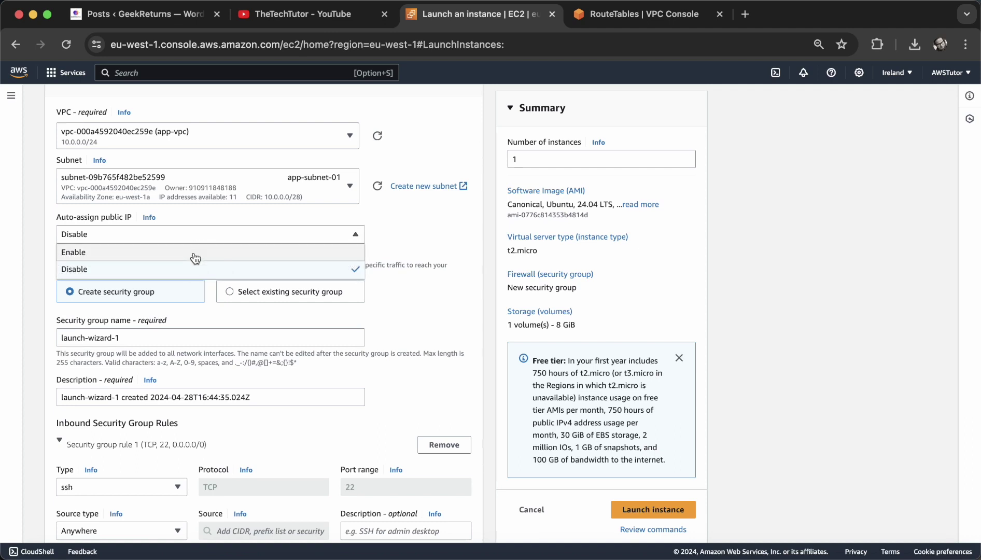
pyautogui.click(195, 254)
# Use an existing security group for the firewall and assign app-sg-1 to the instance
pyautogui.scroll(-1, 226, 274)
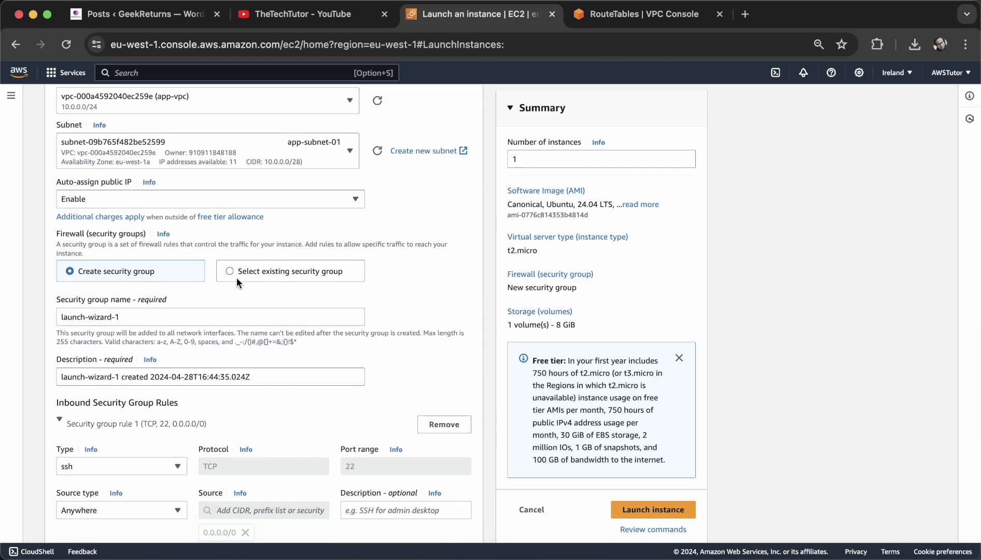
pyautogui.scroll(-2, 236, 278)
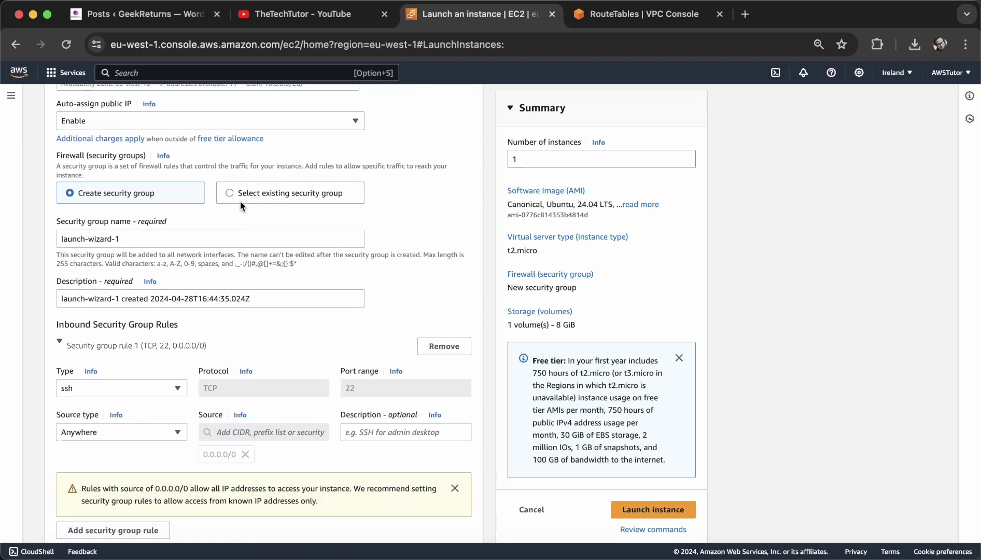
pyautogui.click(240, 200)
pyautogui.click(190, 260)
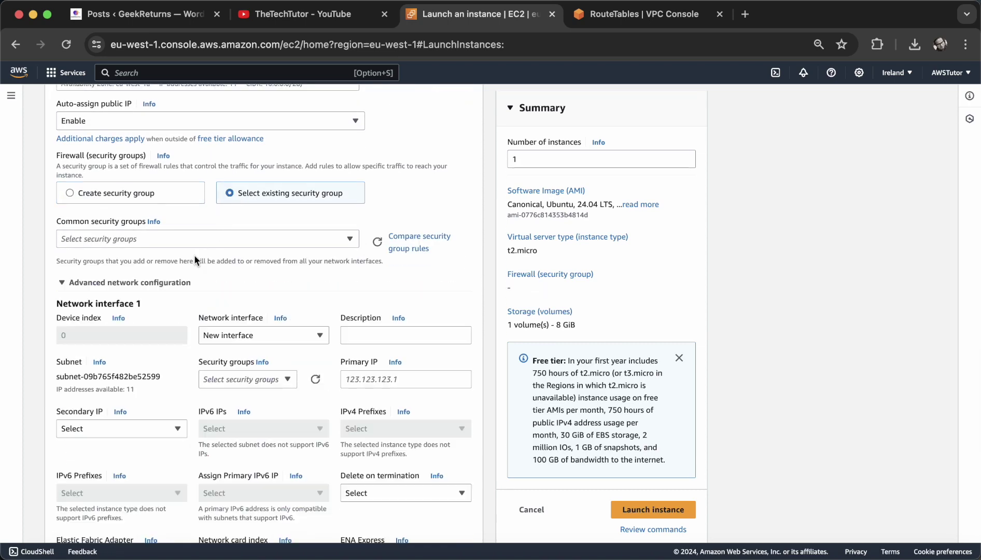
pyautogui.click(209, 238)
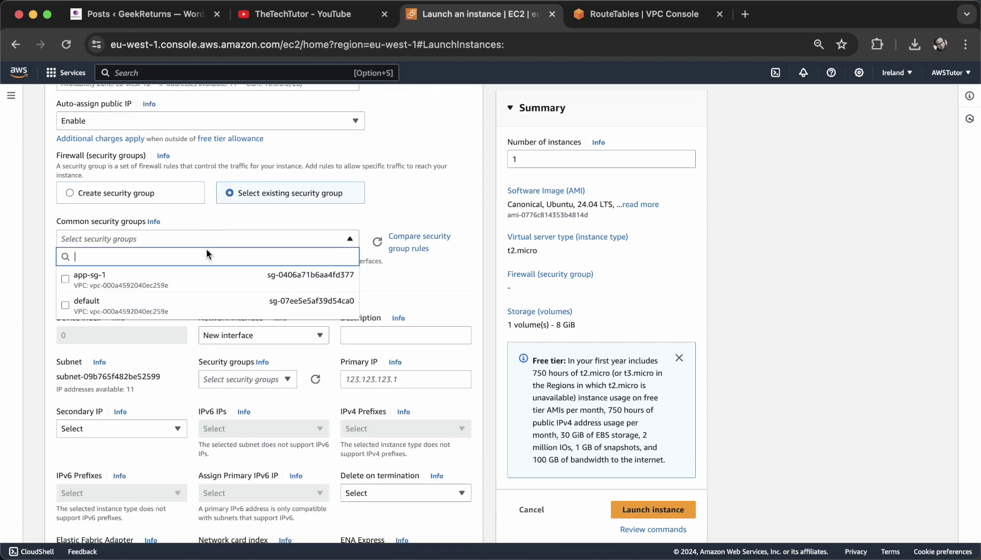
pyautogui.click(197, 279)
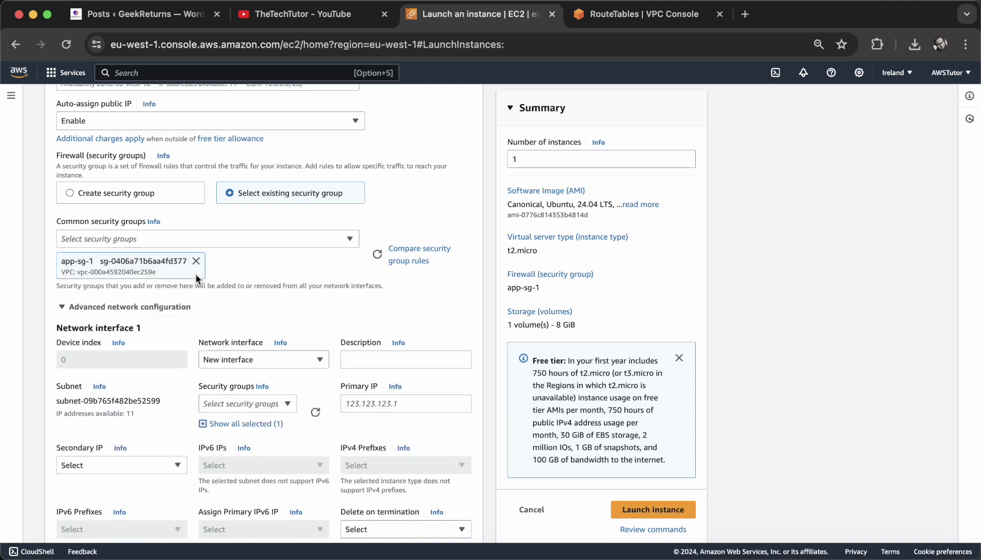
# Collapse the advanced network configuration and set the root volume size to 10 GiB
pyautogui.scroll(-2, 206, 279)
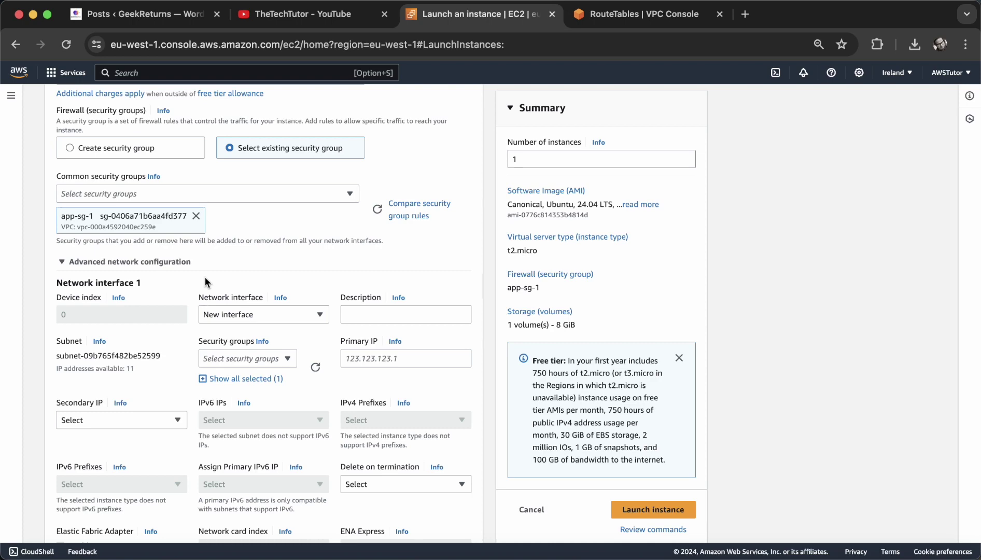
pyautogui.scroll(-5, 205, 278)
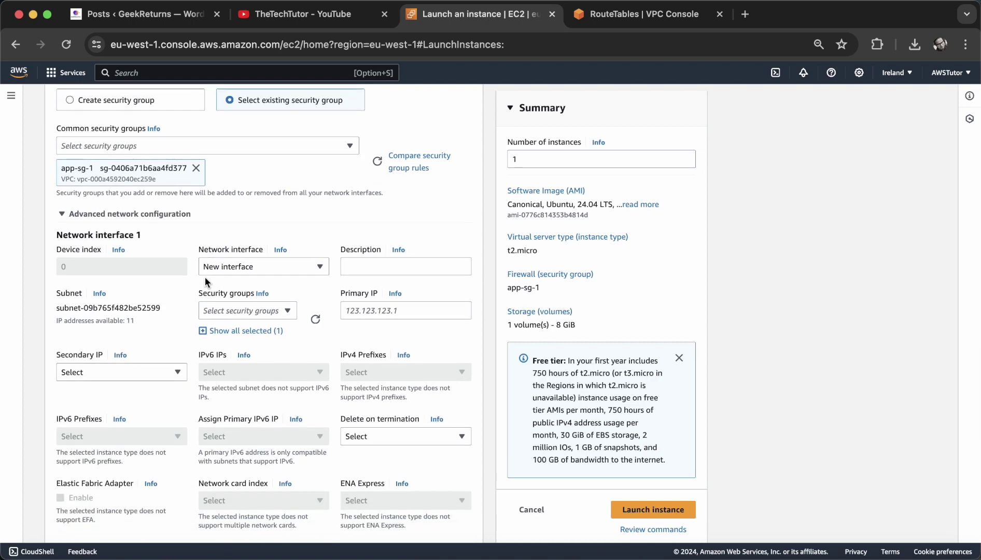
pyautogui.scroll(-10, 206, 281)
pyautogui.scroll(11, 205, 281)
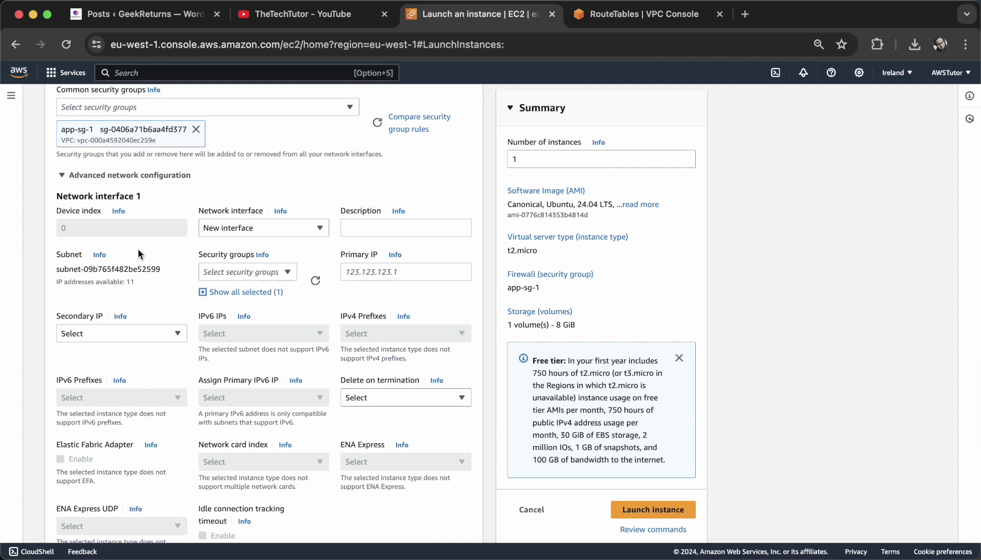
pyautogui.click(62, 175)
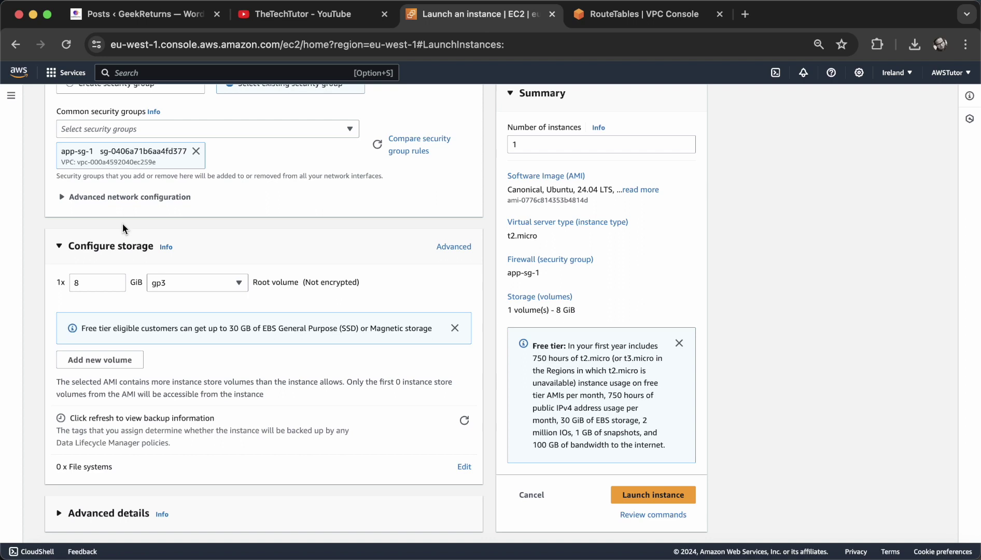
pyautogui.click(99, 279)
pyautogui.write('10')
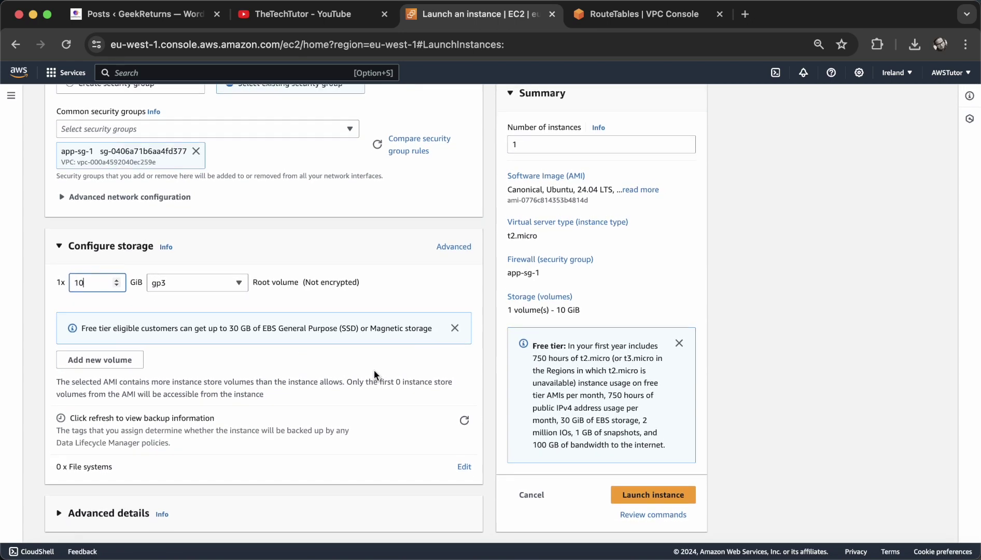
# Expand the advanced details and assign SSM-Admin-Role as the IAM instance profile
pyautogui.click(247, 509)
pyautogui.click(71, 515)
pyautogui.scroll(-7, 189, 472)
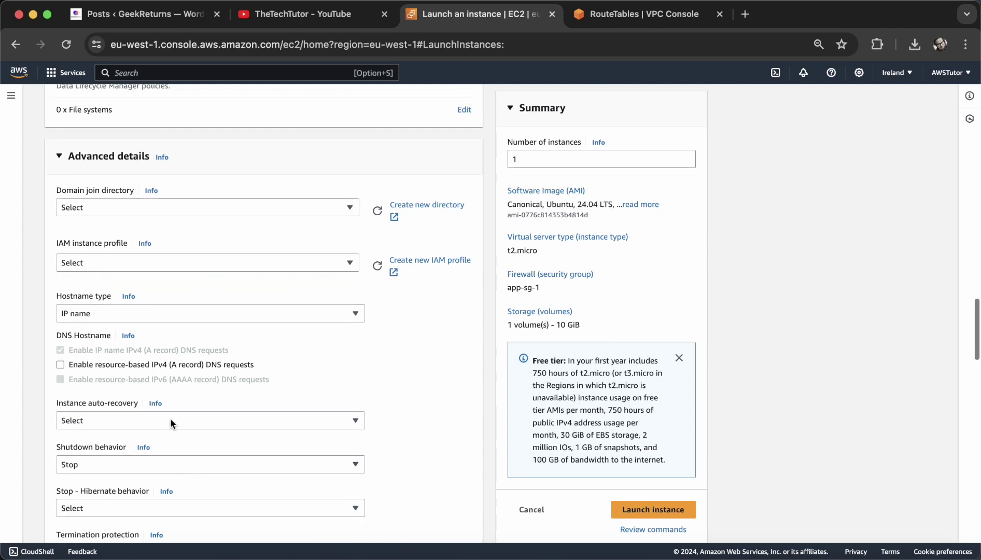
pyautogui.click(173, 260)
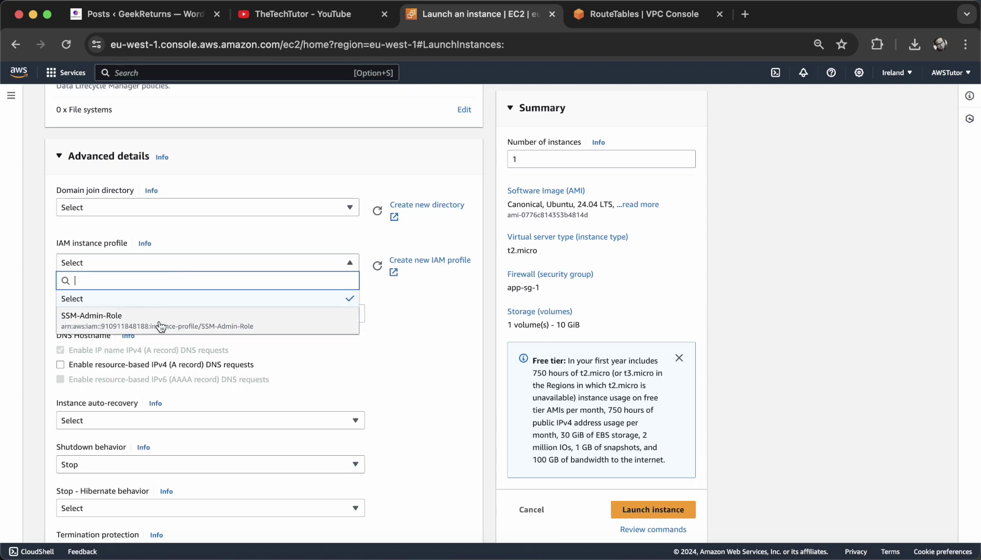
pyautogui.click(160, 325)
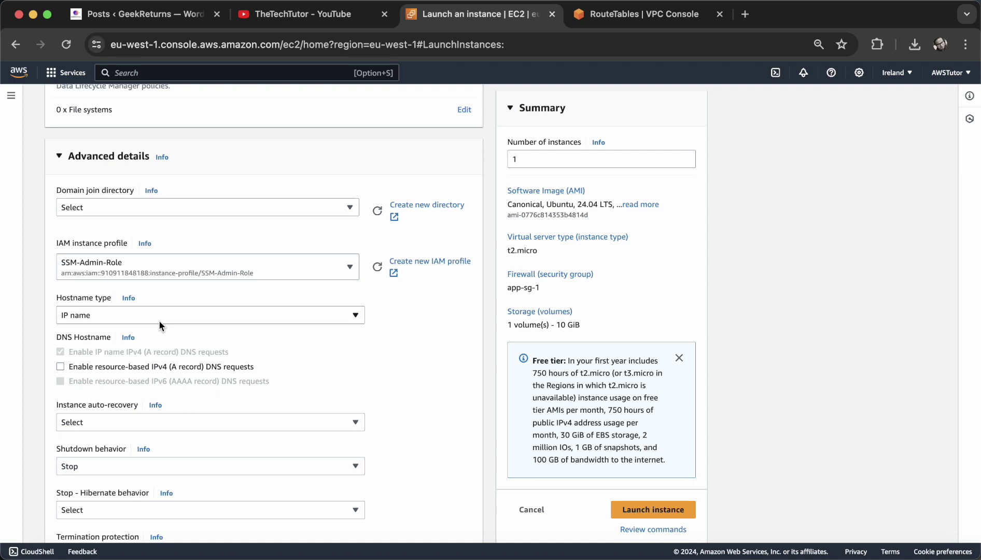
# Set the instance's hostname type to Resource name
pyautogui.scroll(-5, 159, 321)
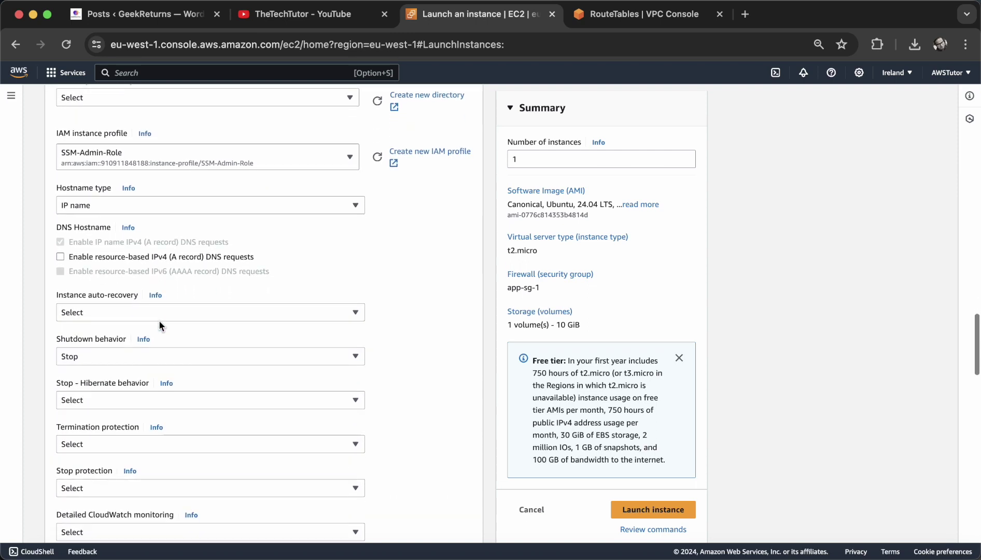
pyautogui.click(125, 205)
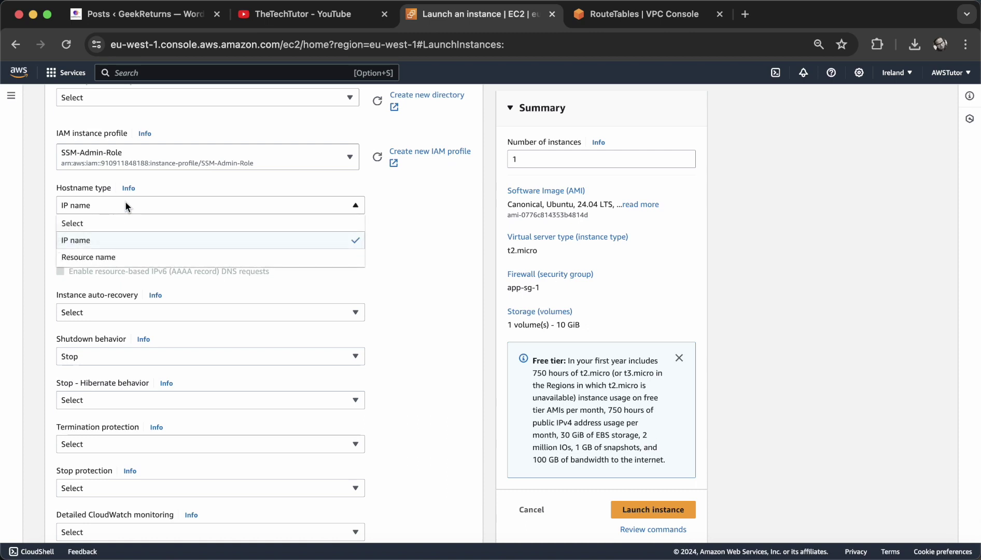
pyautogui.click(136, 256)
# Copy the whole SSM agent installation script from the untitled file in VS Code into the instance's user data in the AWS console
pyautogui.scroll(-4, 149, 265)
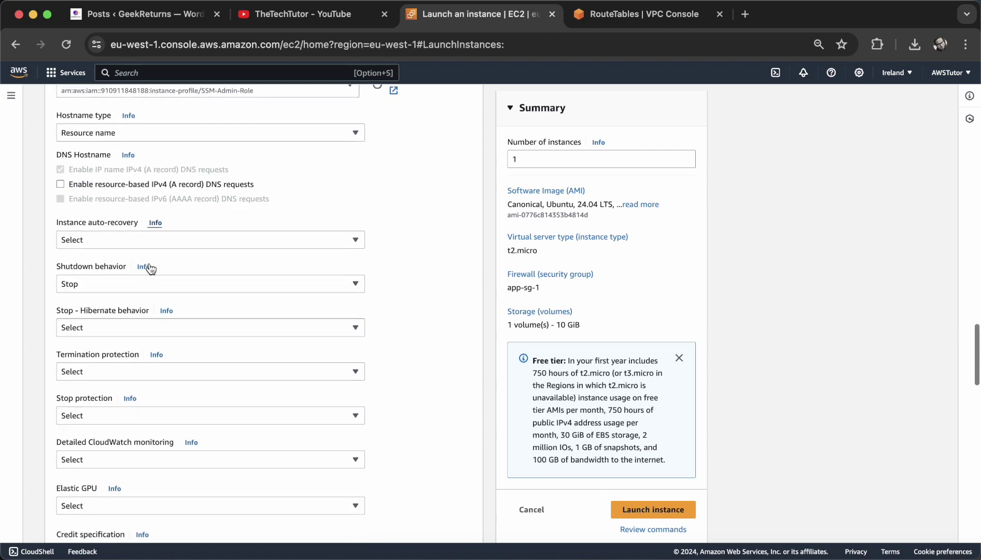
pyautogui.scroll(-8, 149, 267)
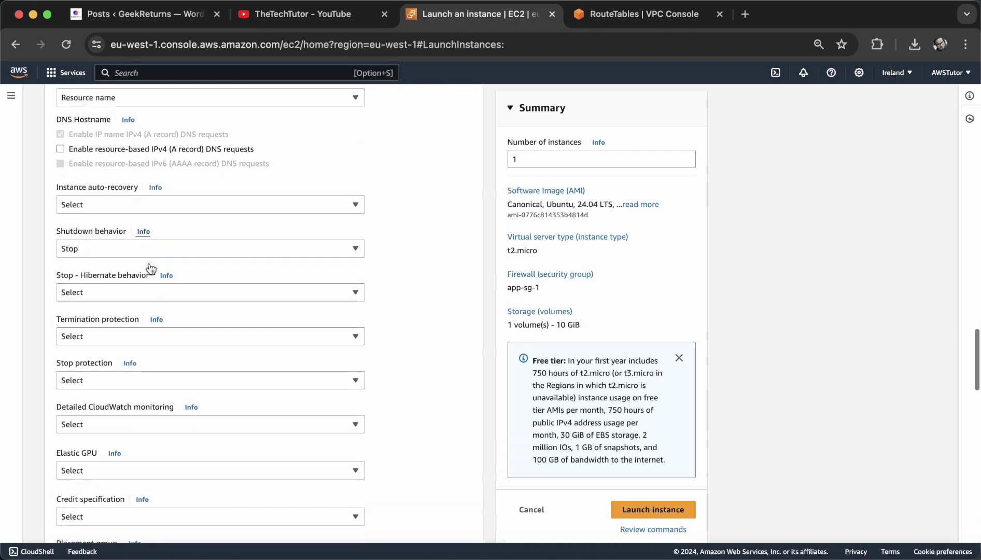
pyautogui.scroll(-15, 150, 267)
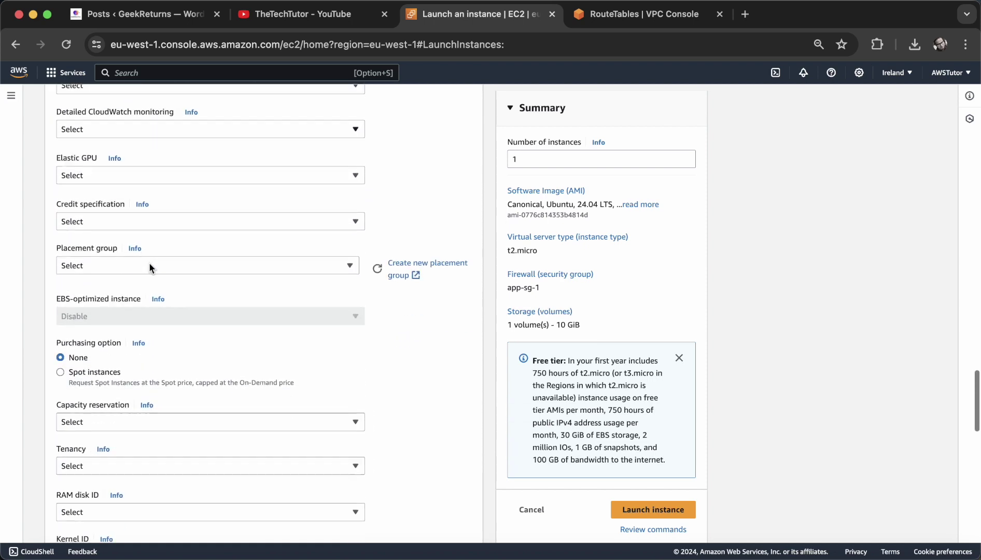
pyautogui.scroll(-13, 149, 265)
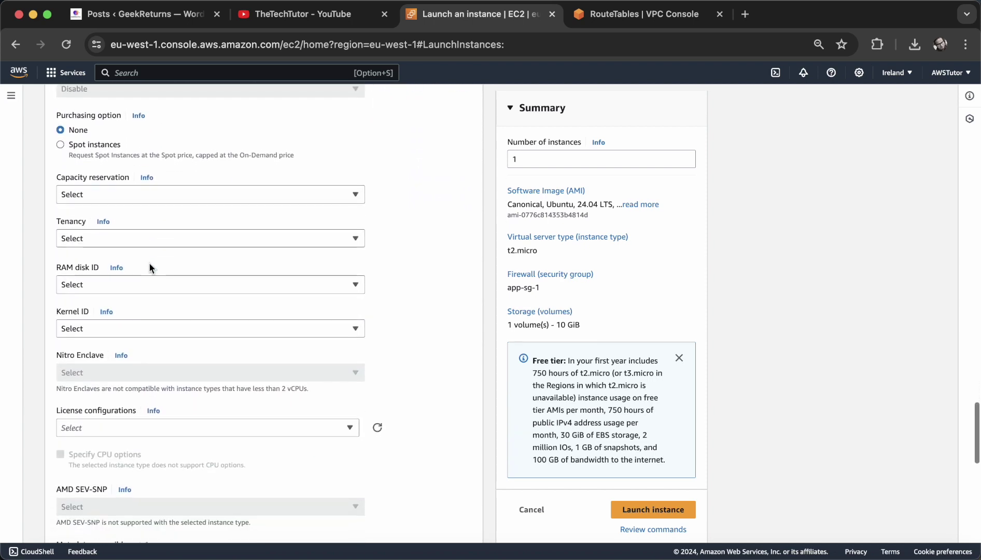
pyautogui.scroll(-12, 149, 267)
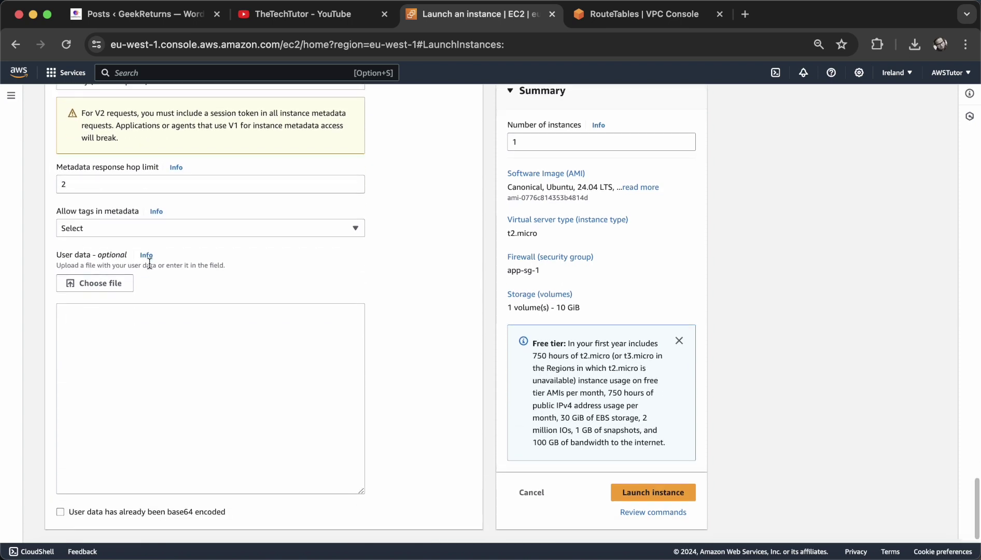
pyautogui.click(218, 336)
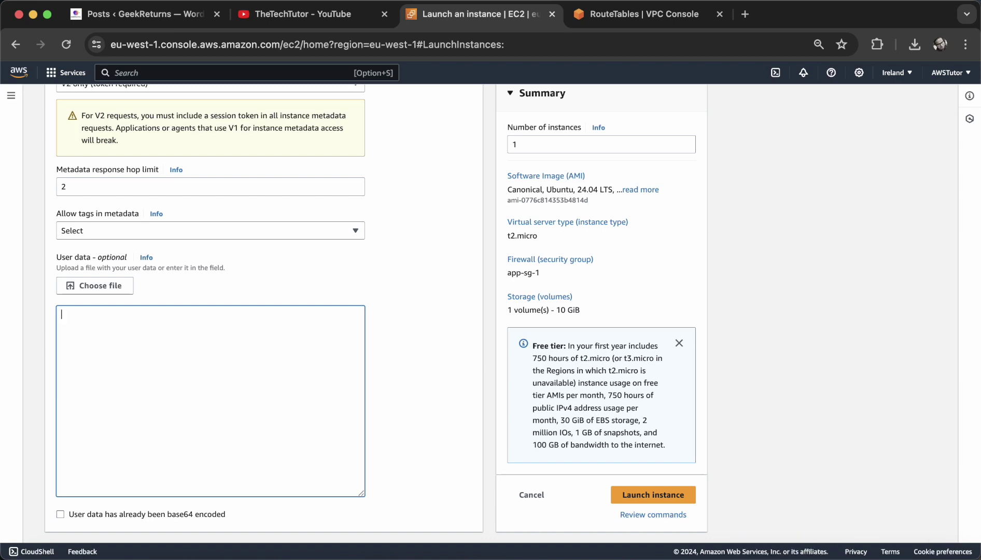
pyautogui.click(726, 558)
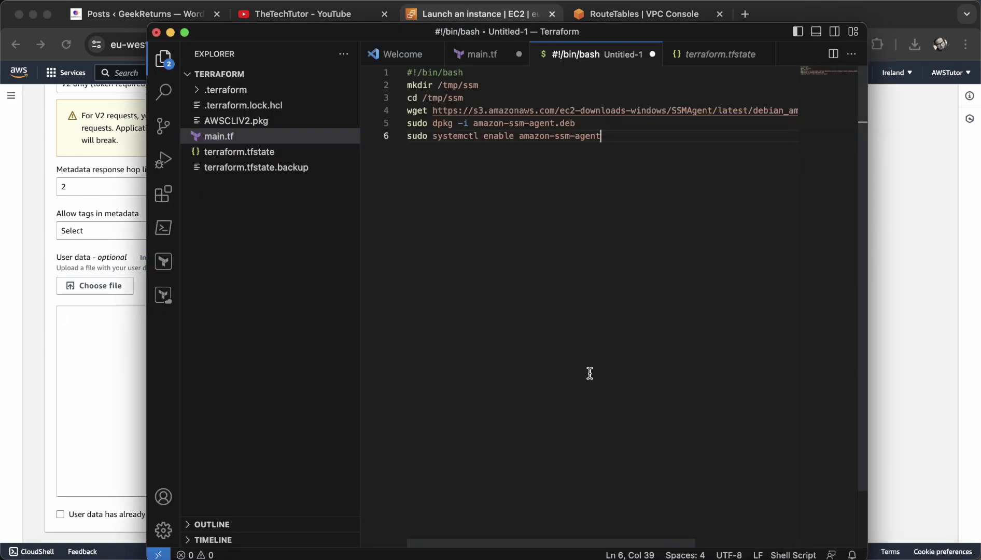
pyautogui.press('super+a')
pyautogui.press('super+c')
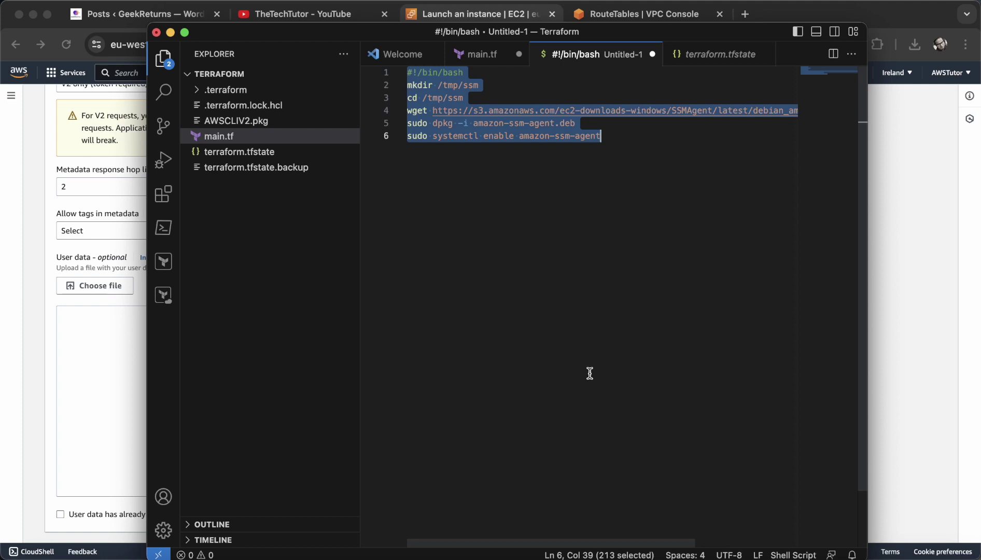
pyautogui.click(101, 354)
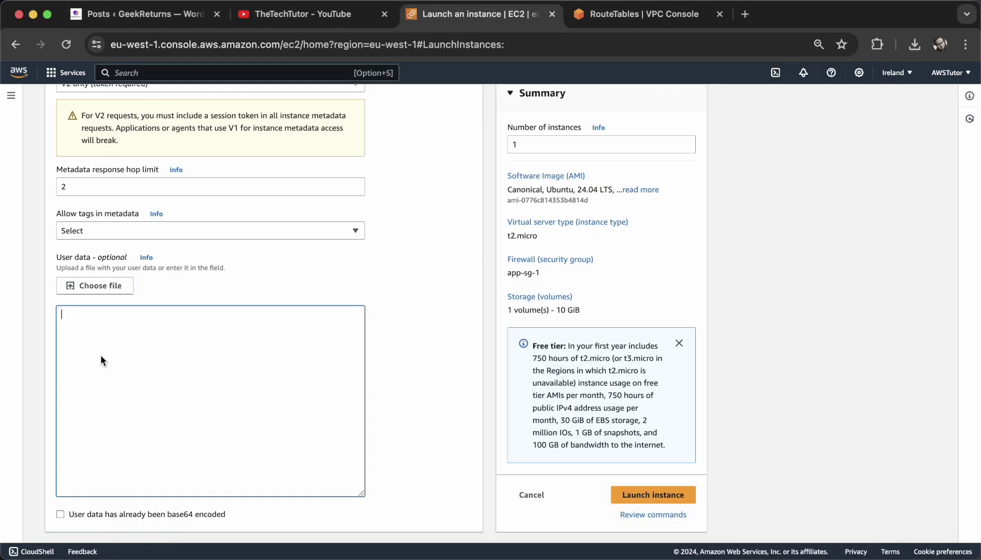
pyautogui.press('super+v')
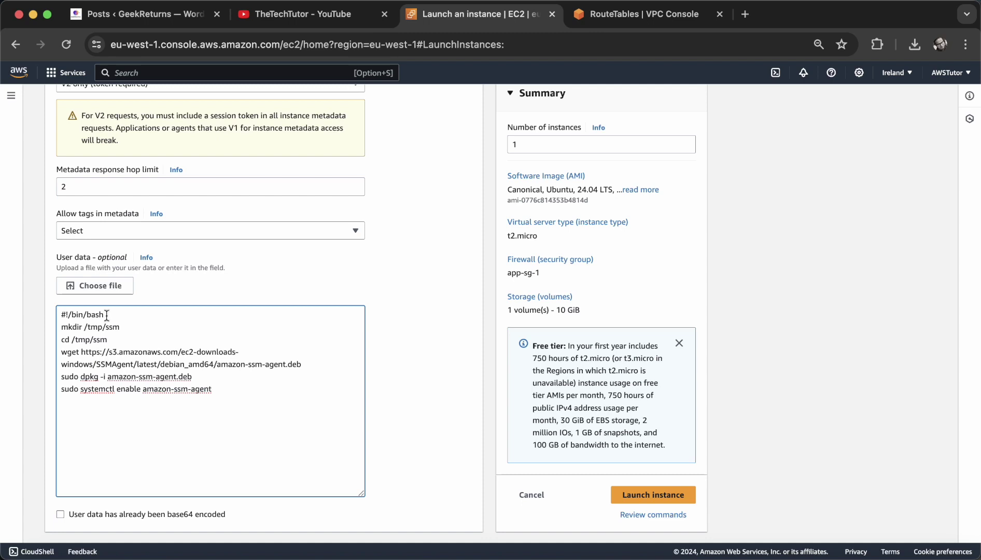
# Review the user data script line by line, from the bash header through the agent download, installation and enable commands
pyautogui.moveTo(106, 314); pyautogui.dragTo(58, 311)
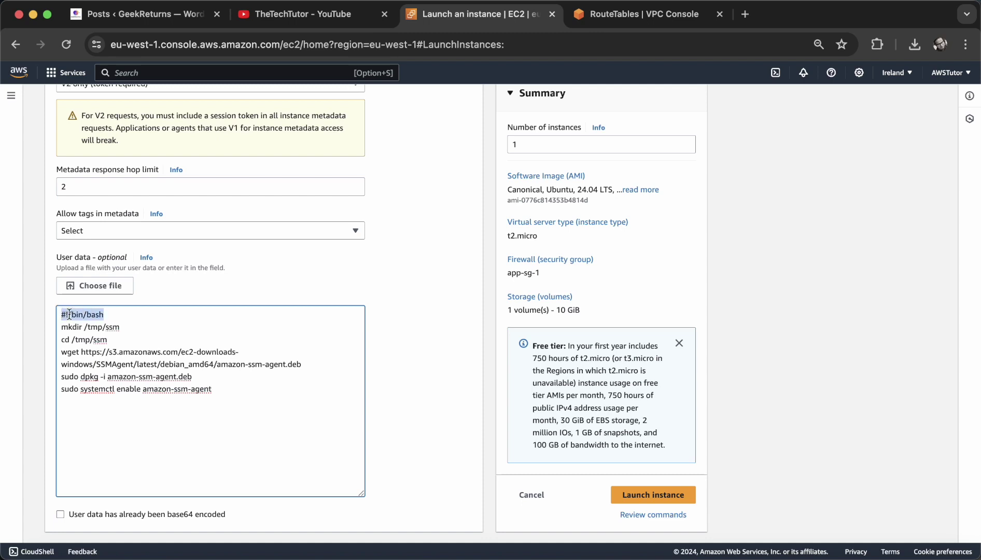
pyautogui.click(106, 318)
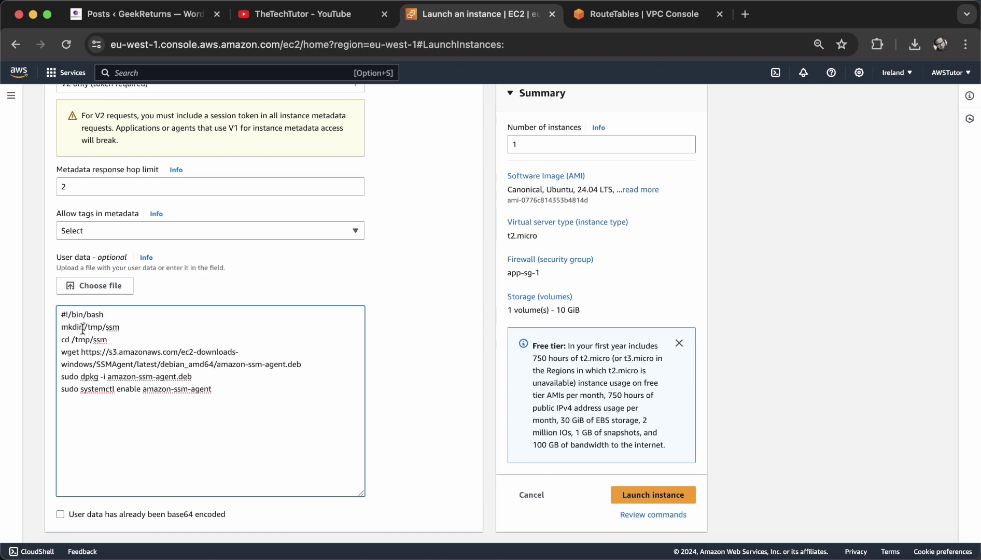
pyautogui.moveTo(83, 327); pyautogui.dragTo(61, 327)
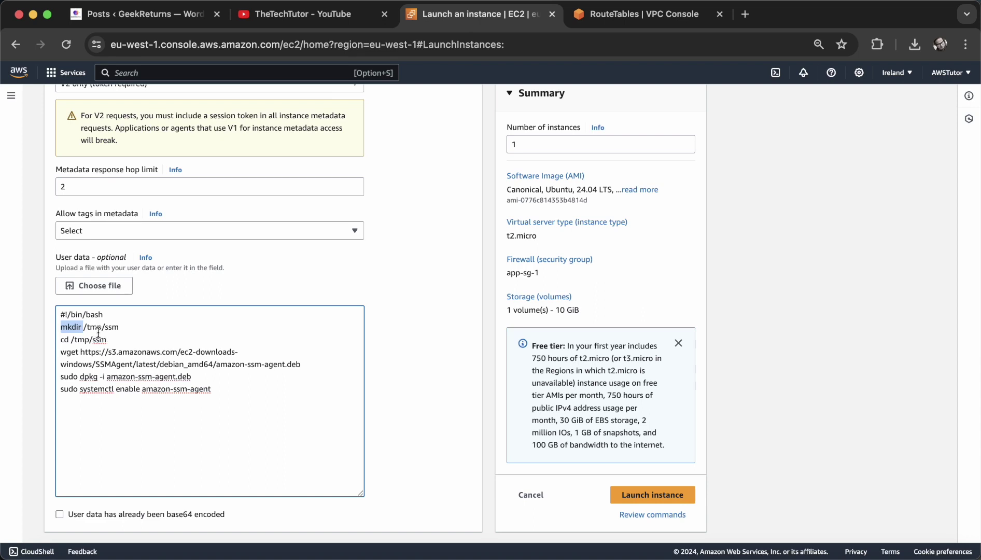
pyautogui.click(119, 327)
pyautogui.doubleClick(66, 340)
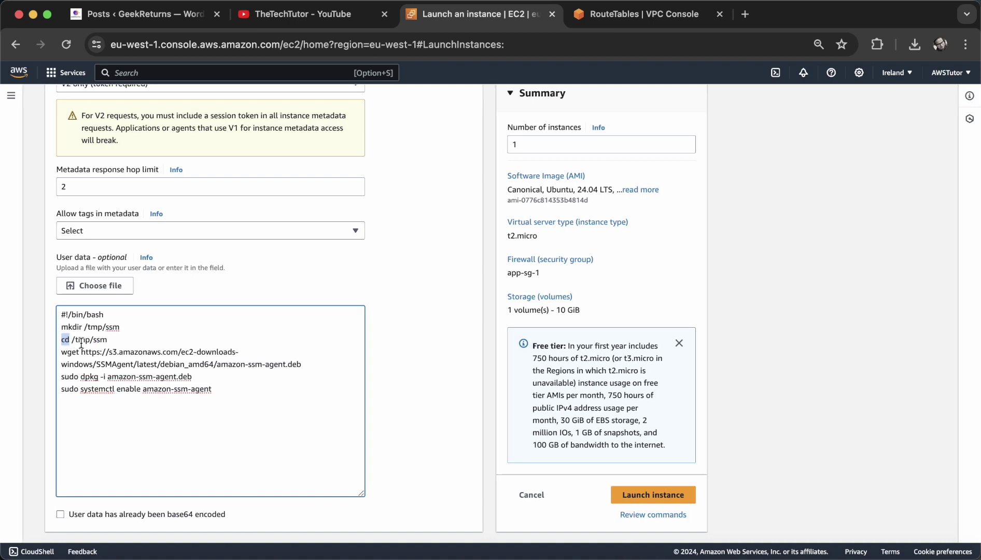
pyautogui.doubleClick(100, 340)
pyautogui.moveTo(78, 362); pyautogui.dragTo(66, 356)
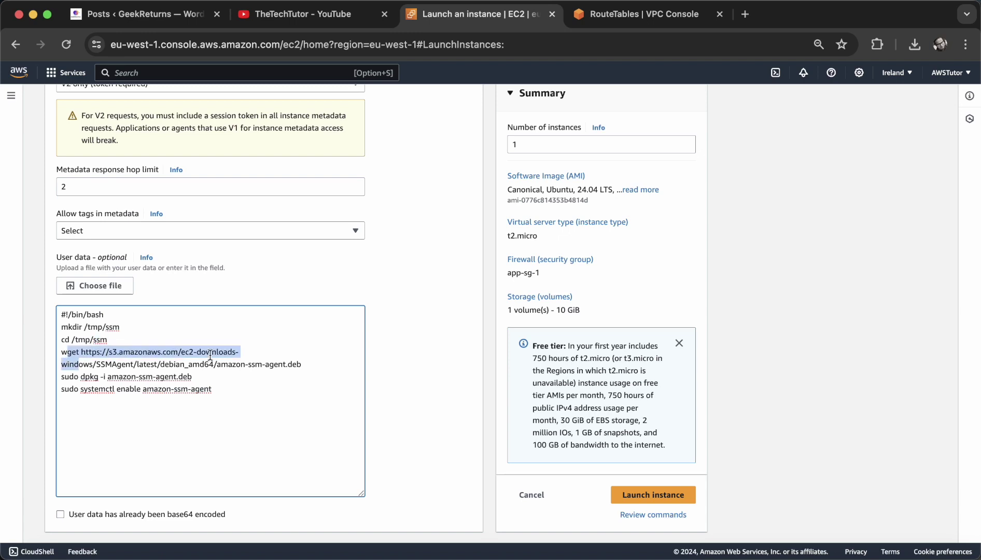
pyautogui.click(100, 371)
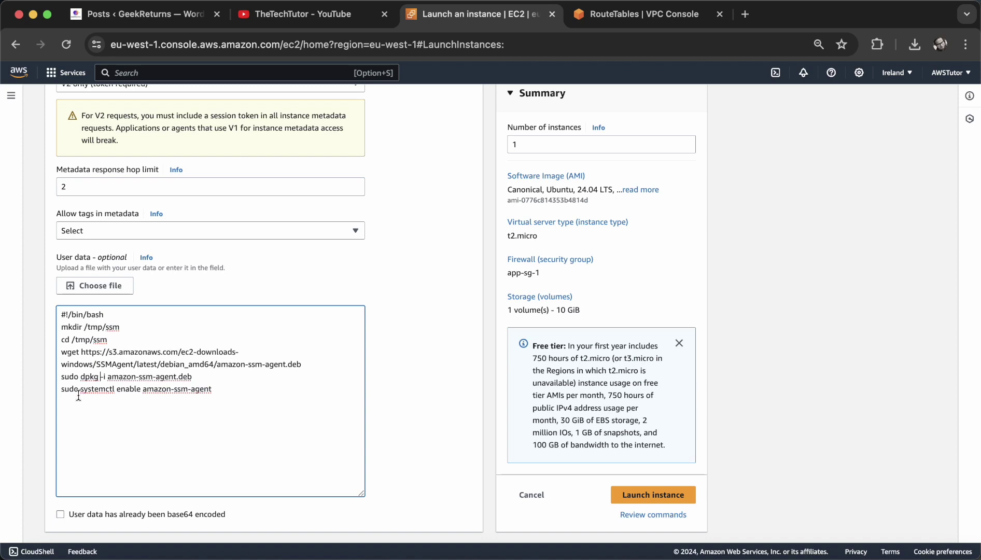
pyautogui.click(104, 378)
pyautogui.click(133, 406)
# Launch the configured instance and open it in the EC2 instances list
pyautogui.scroll(-1, 720, 446)
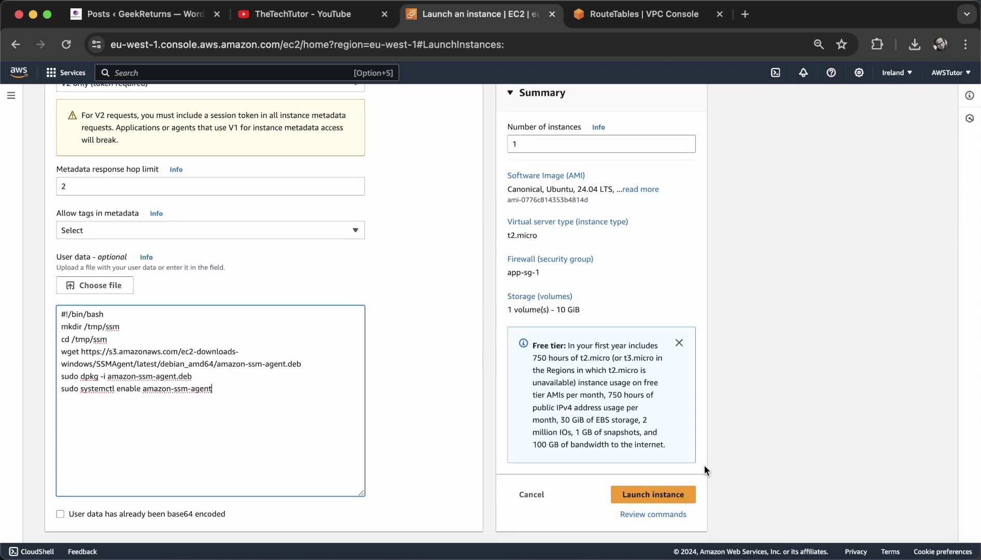
pyautogui.click(683, 494)
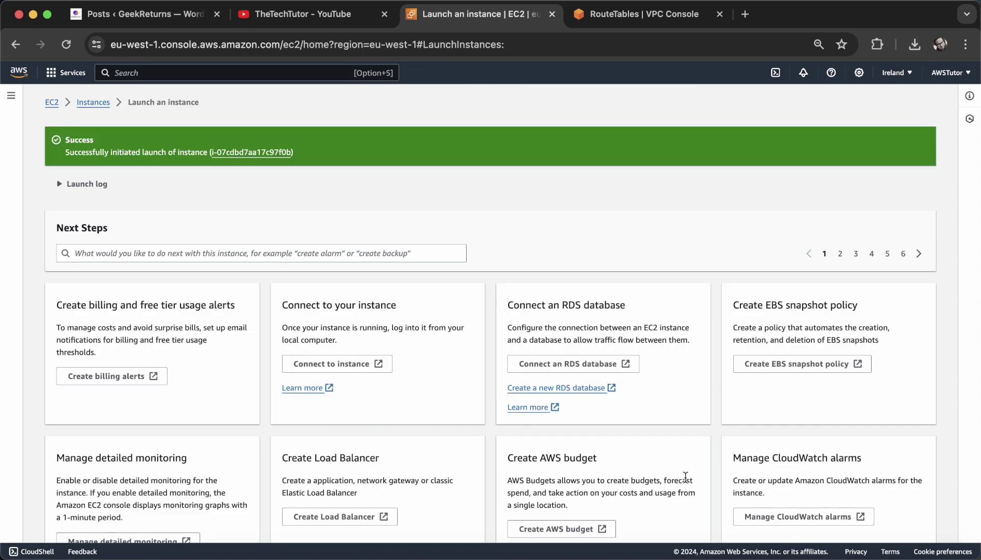
pyautogui.click(269, 154)
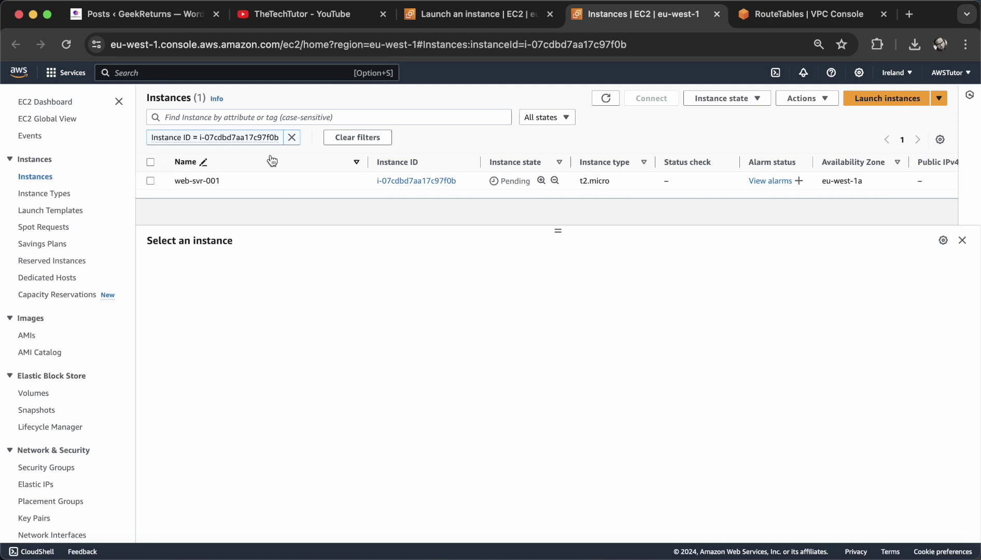
# Select web-svr-001 and refresh the instances list repeatedly to check its instance state and status check
pyautogui.click(604, 99)
pyautogui.click(151, 180)
pyautogui.click(824, 98)
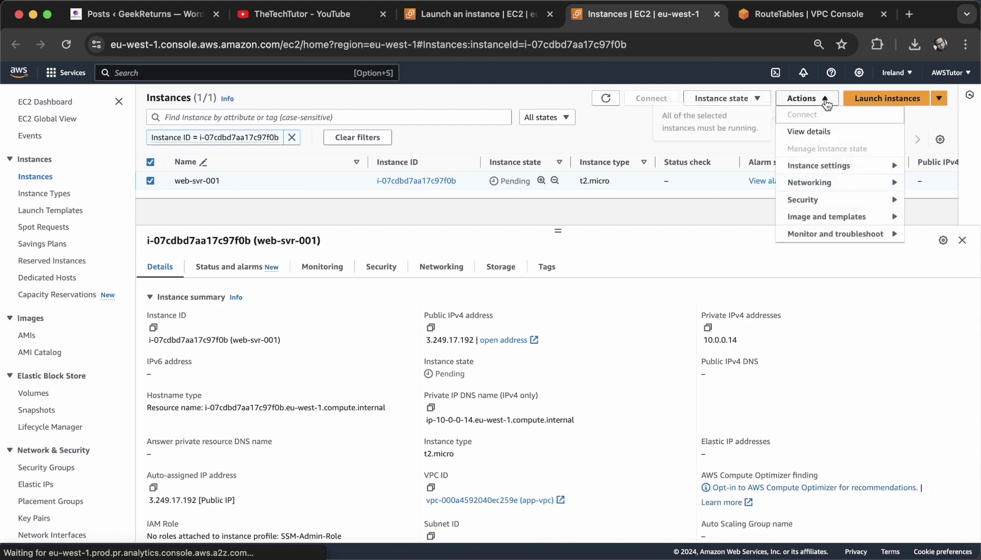
pyautogui.moveTo(819, 235)
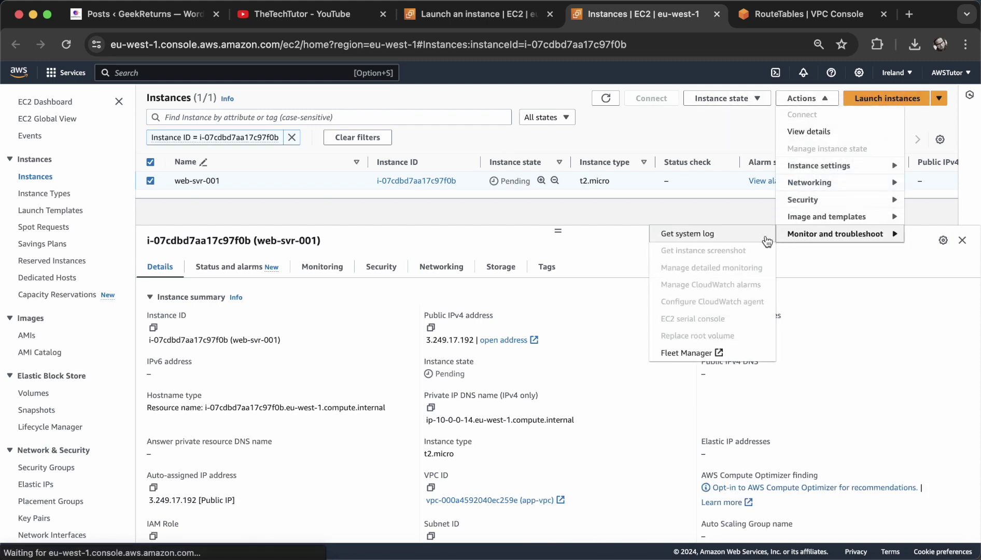
pyautogui.click(611, 99)
pyautogui.click(611, 100)
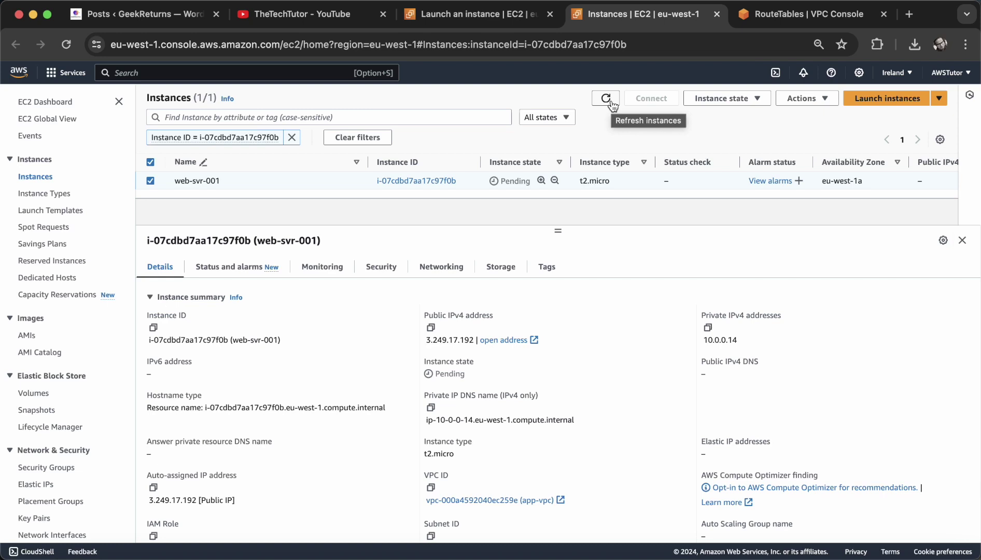
pyautogui.click(610, 100)
pyautogui.click(610, 99)
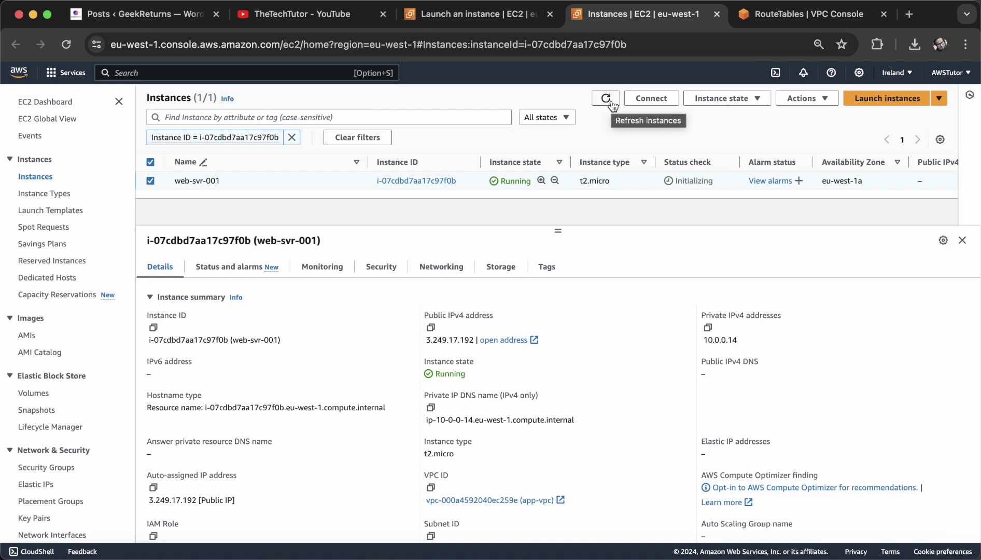
pyautogui.click(610, 99)
pyautogui.click(607, 99)
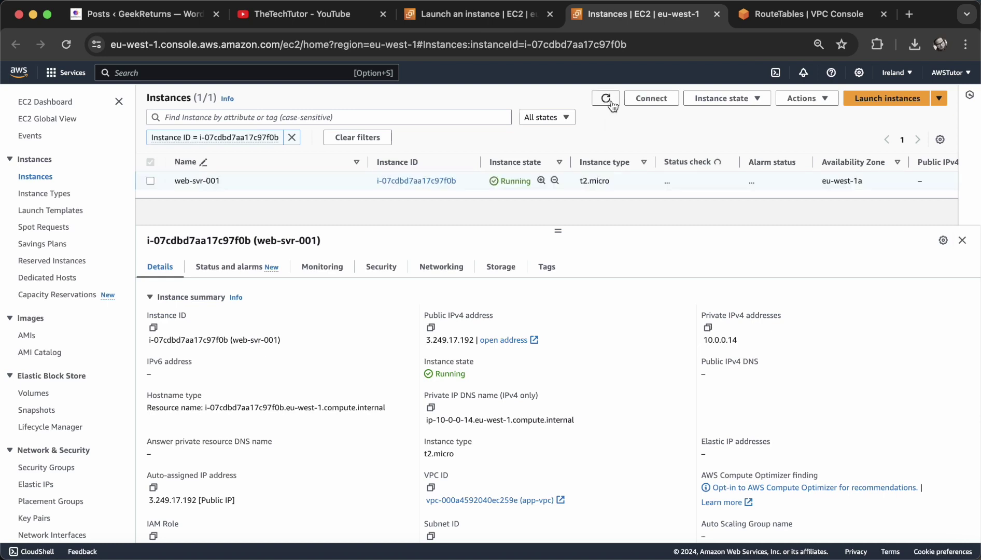
pyautogui.click(610, 100)
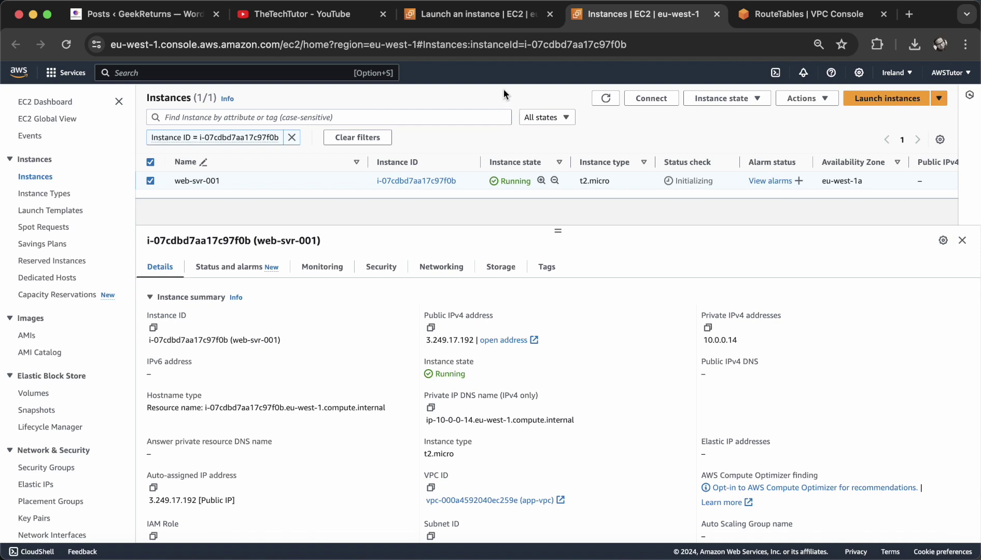
pyautogui.click(597, 101)
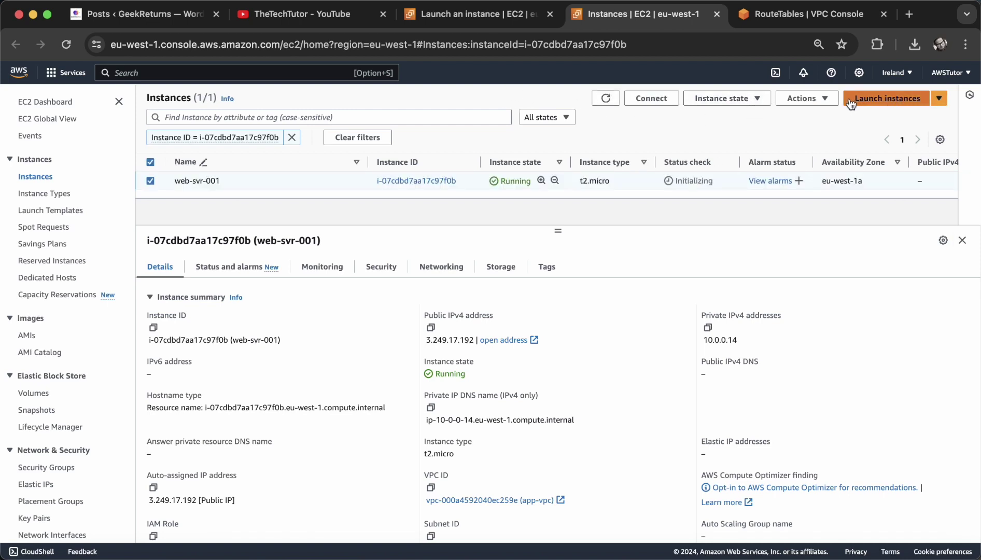
# Get an instance screenshot of web-svr-001 to examine its boot console
pyautogui.click(829, 98)
pyautogui.moveTo(822, 236)
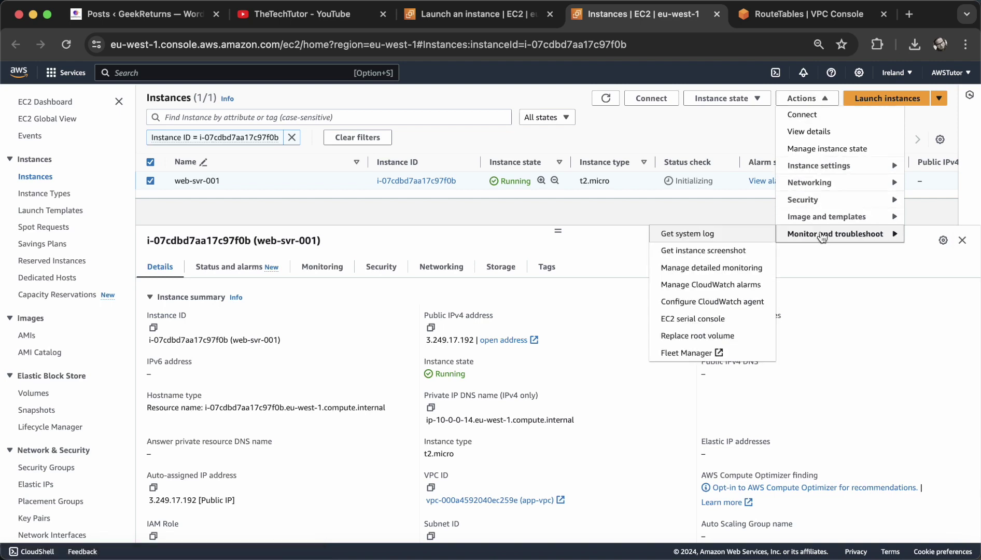
pyautogui.click(750, 252)
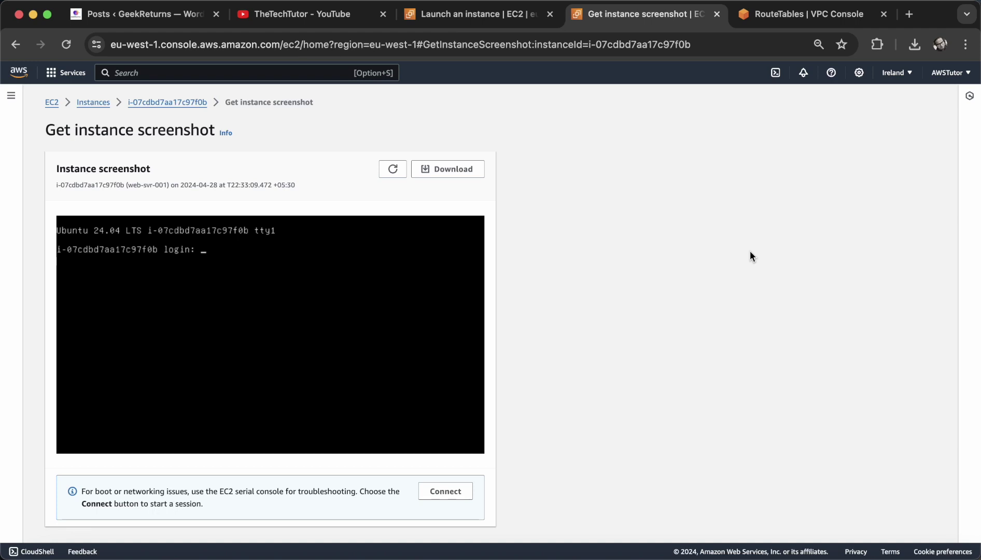
pyautogui.scroll(-1, 310, 153)
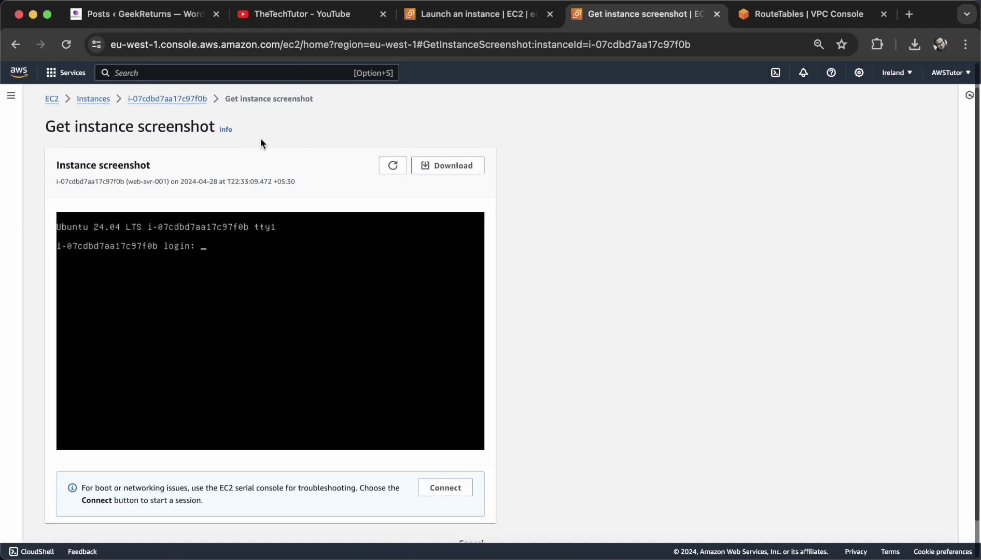
# Return to the instances list, select web-svr-001 and connect to it through Session Manager
pyautogui.click(170, 101)
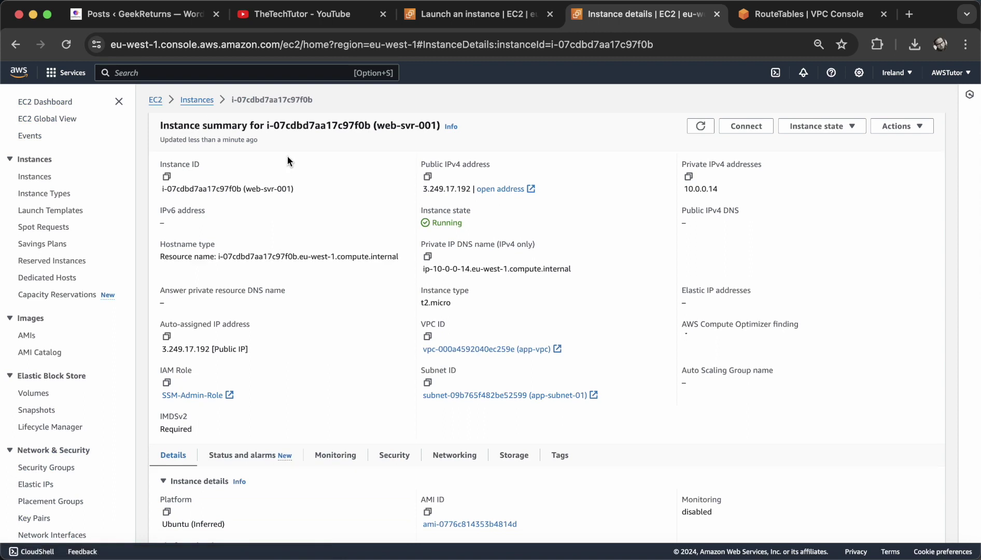
pyautogui.click(204, 105)
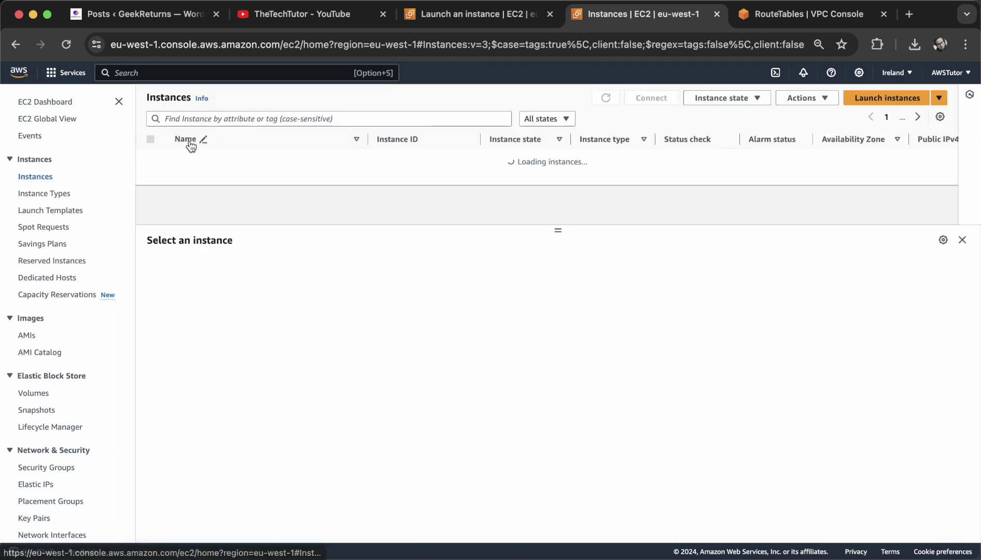
pyautogui.click(151, 158)
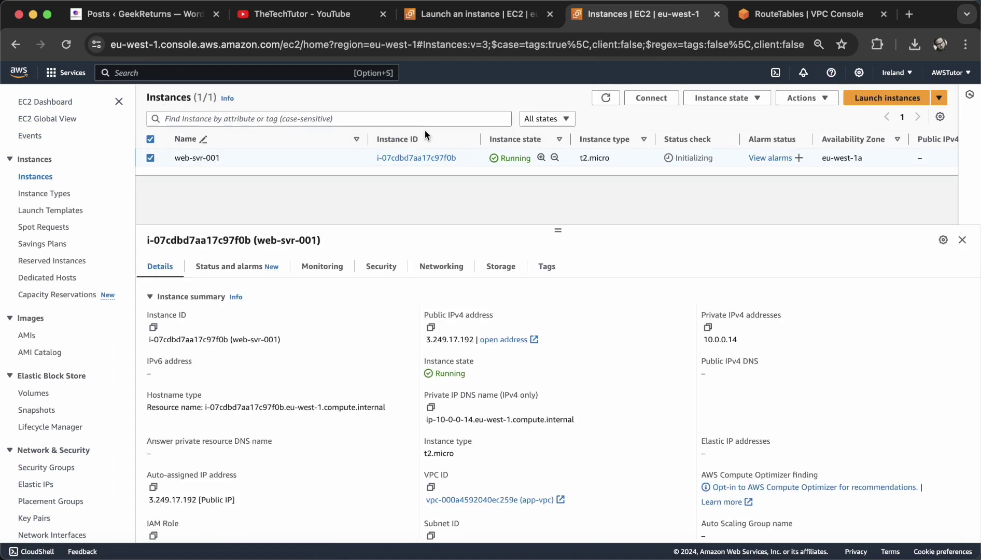
pyautogui.click(666, 102)
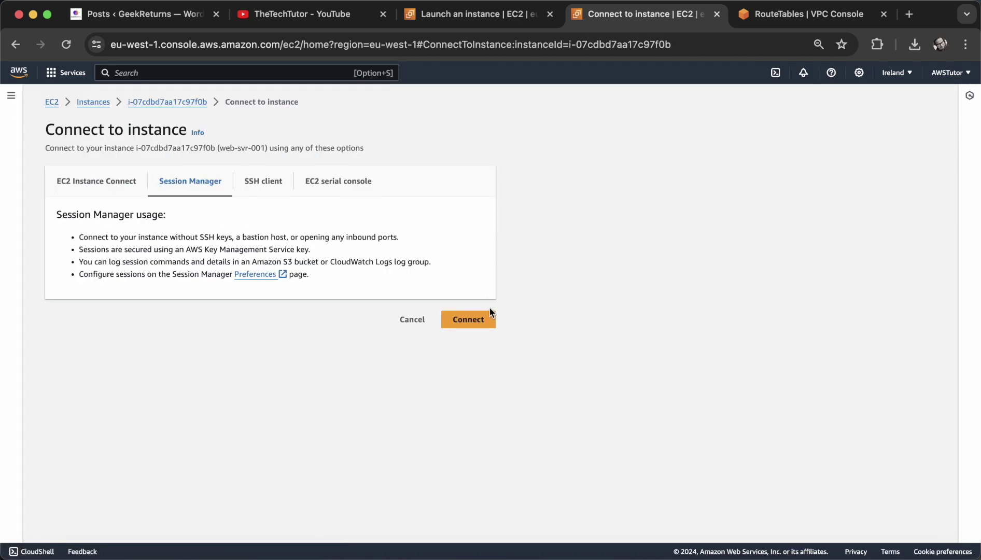
pyautogui.click(490, 318)
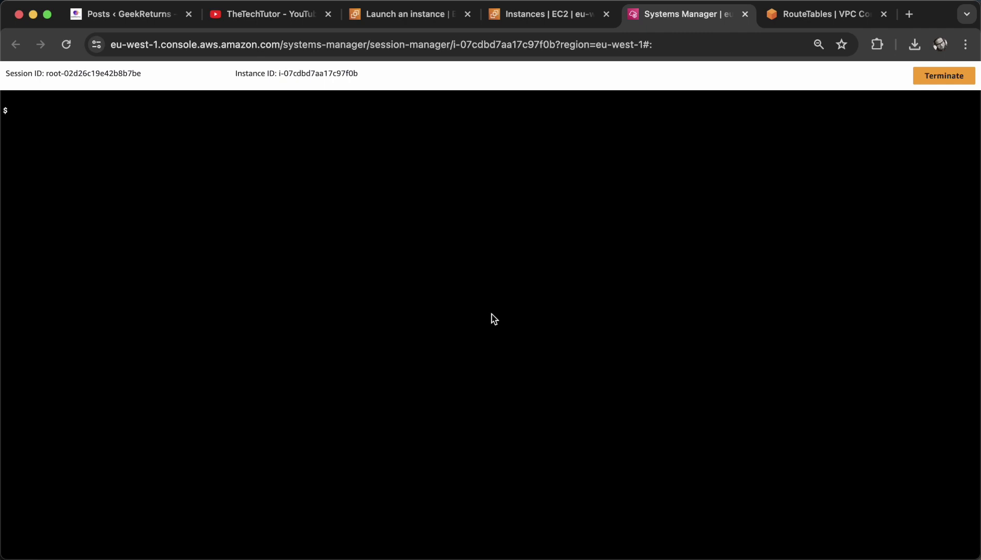
# Refresh the EC2 instances list to recheck the status check of web-svr-001 and return to the Session Manager terminal
pyautogui.click(518, 16)
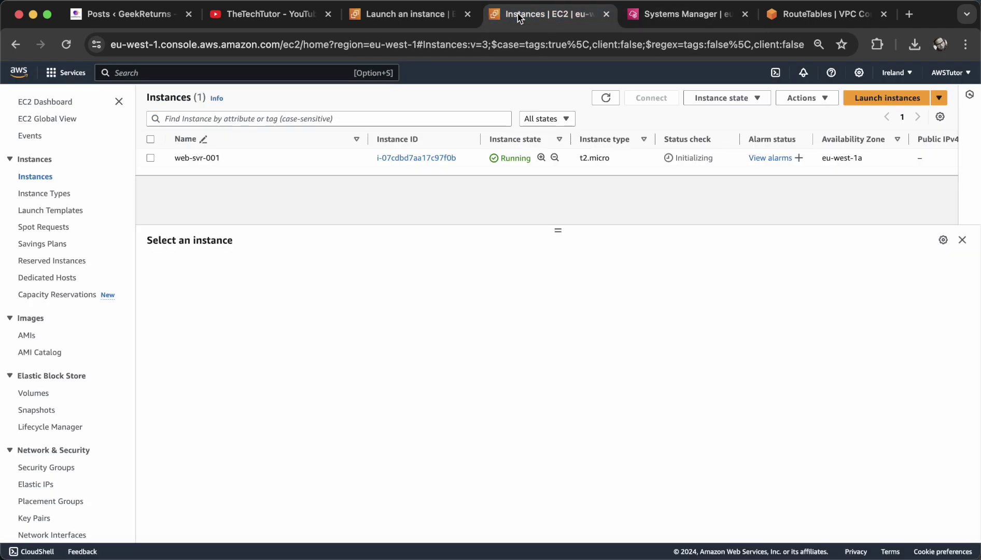
pyautogui.click(607, 99)
pyautogui.click(682, 18)
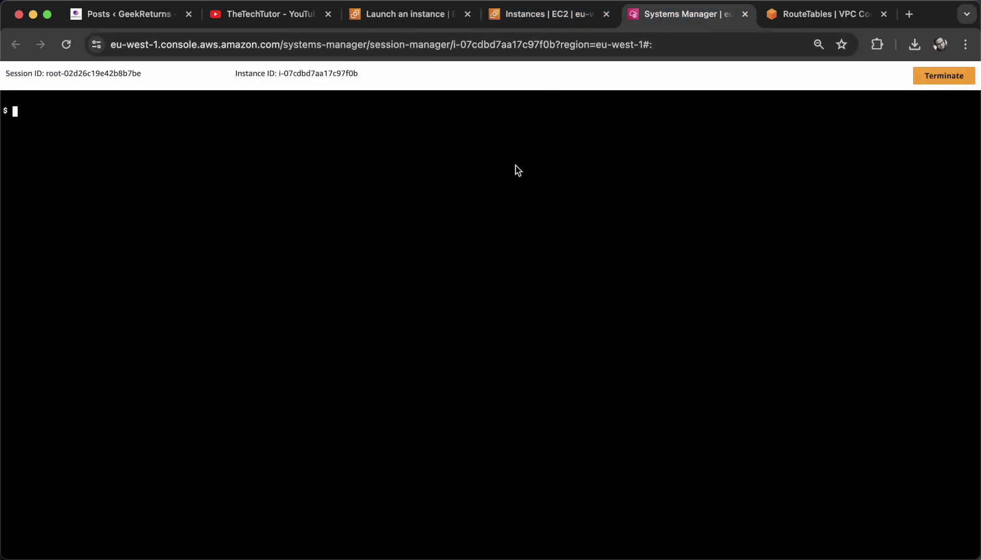
# Switch to the root user in the Session Manager terminal with sudo su -
pyautogui.press('Return')
pyautogui.press('Return')
pyautogui.write('sudo su -')
pyautogui.press('Return')
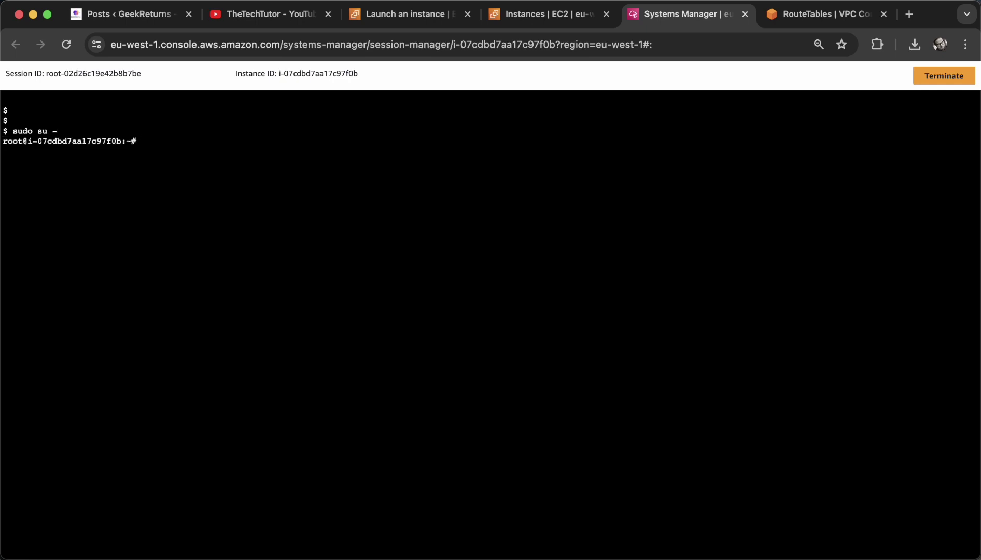
# Run hostname in the root shell and compare its output with the instance ID of web-svr-001 in the EC2 instances list
pyautogui.write('hostname')
pyautogui.press('Return')
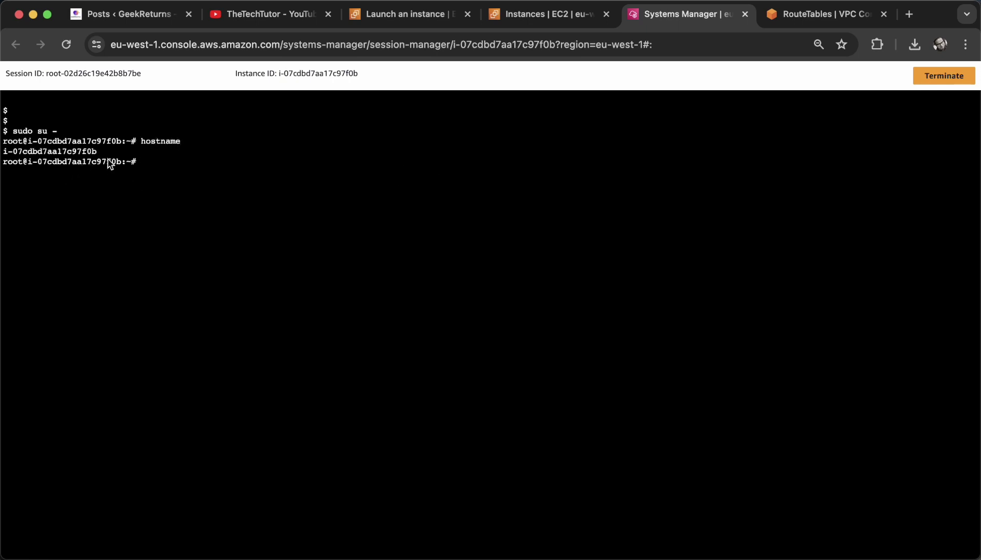
pyautogui.click(547, 14)
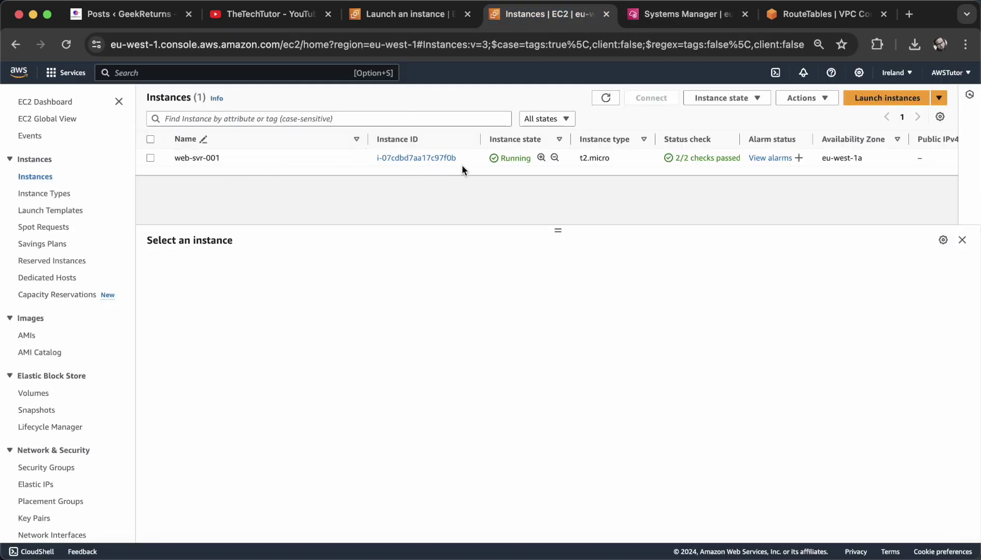
pyautogui.moveTo(461, 158); pyautogui.dragTo(376, 158)
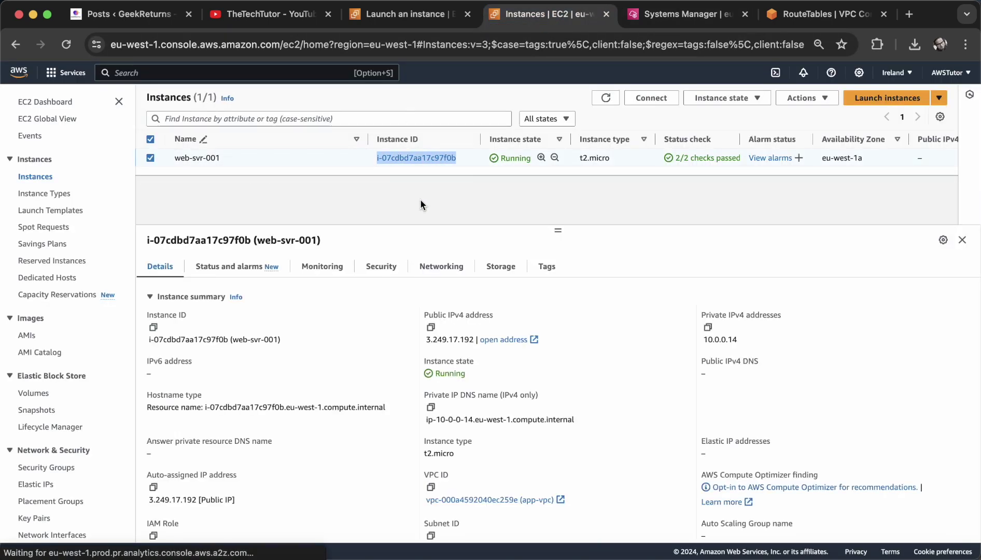
pyautogui.click(692, 20)
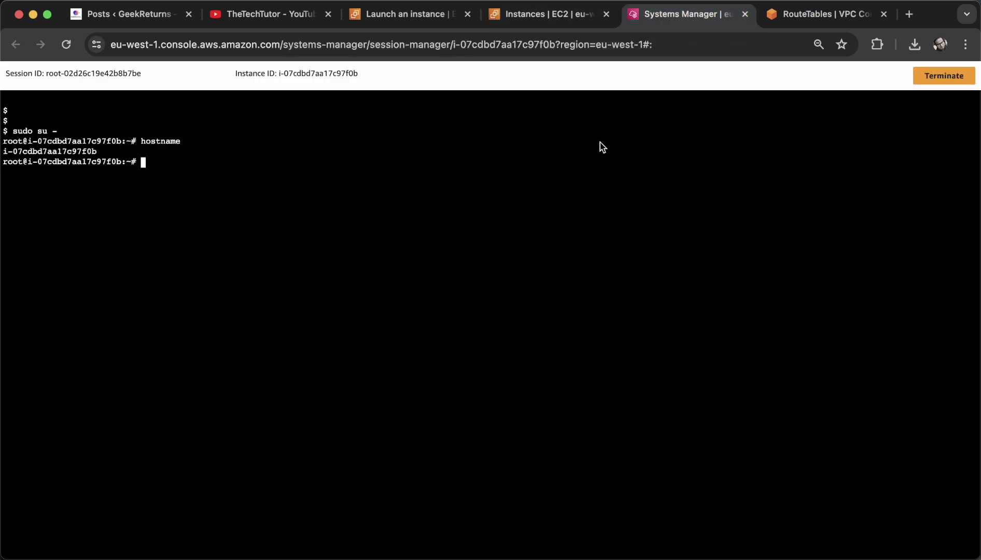